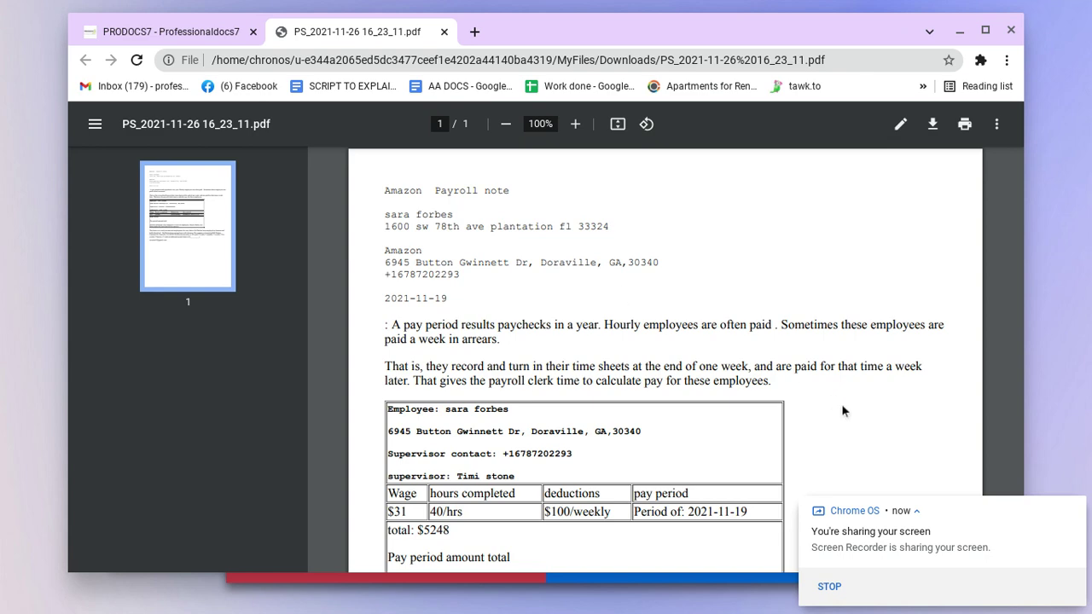
Step: Scroll the payroll note PDF and select the opening of the certification paragraph
scroll(692, 356, "down", 5)
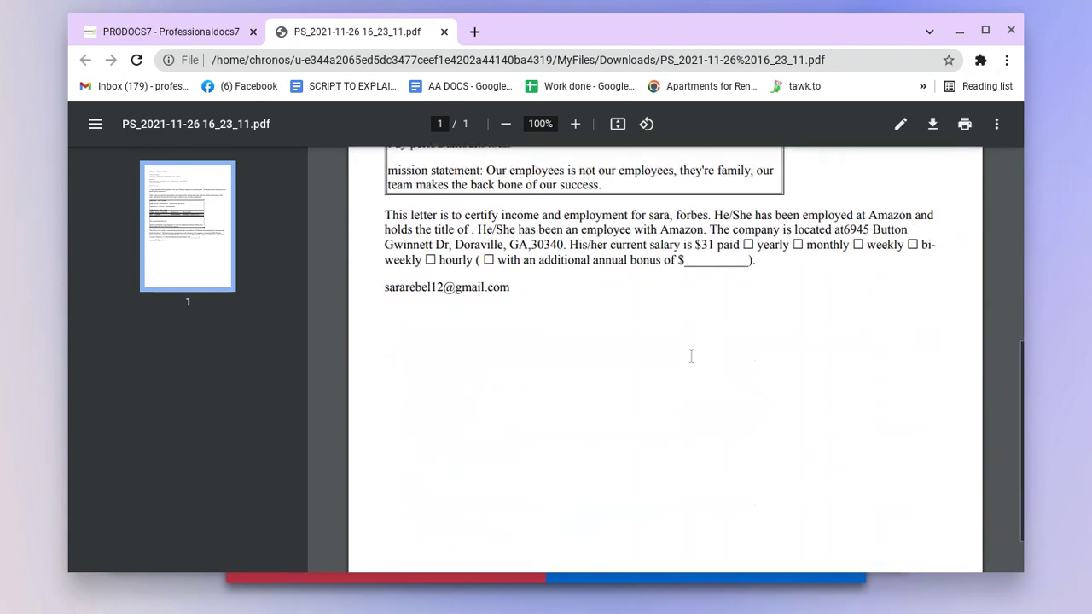
scroll(691, 362, "up", 4)
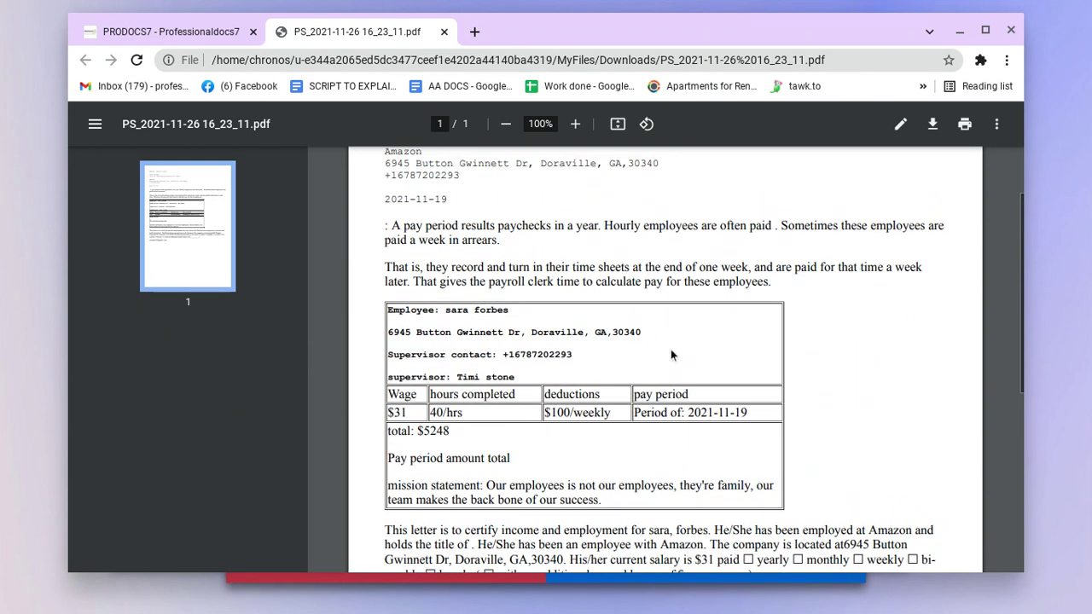
scroll(403, 303, "down", 1)
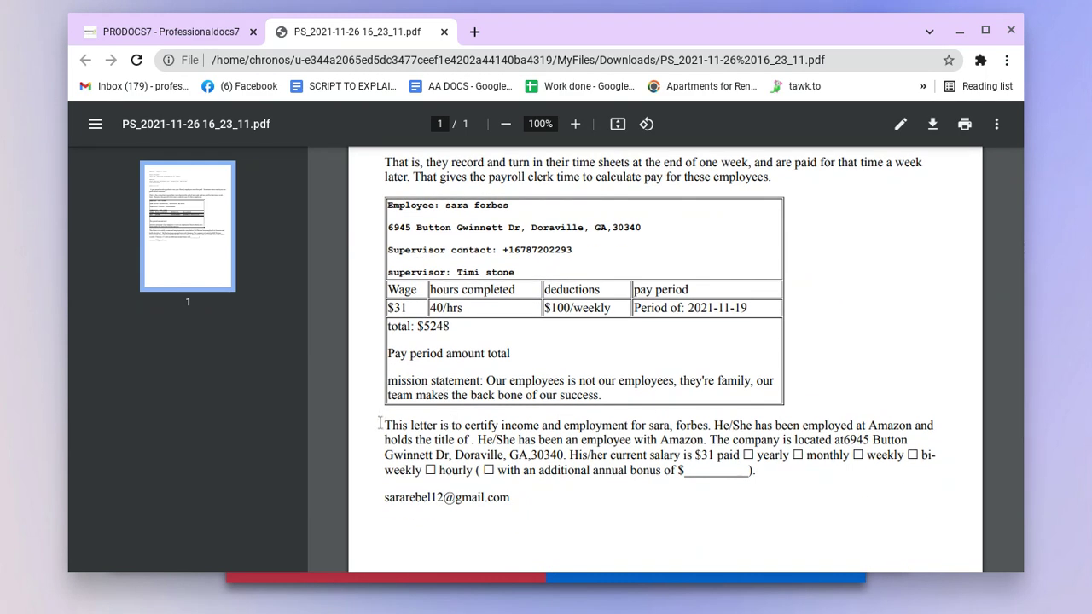
left_click_drag(380, 422, 726, 425)
Step: Check the table's wage row: 40/hrs, pay period 2021-11-19 and the 5248 total
scroll(452, 367, "up", 1)
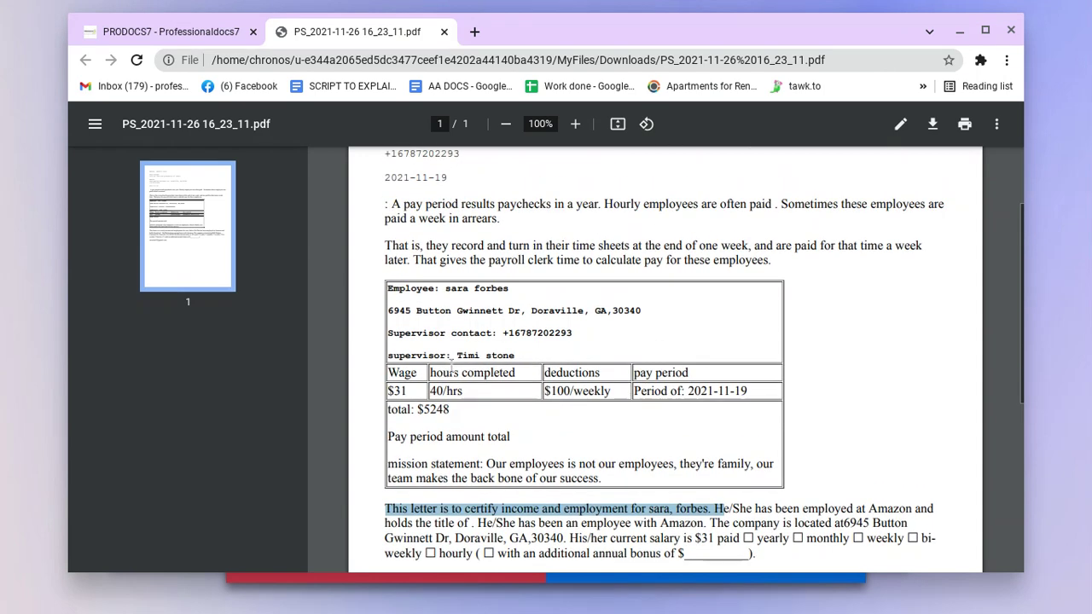
triple_click(396, 394)
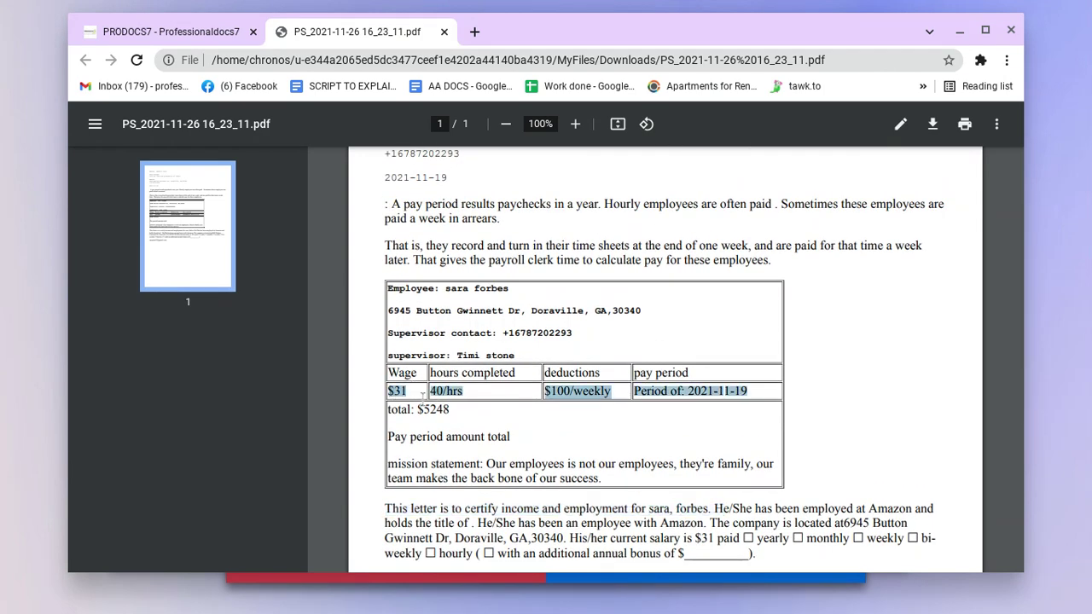
left_click(445, 391)
double_click(445, 391)
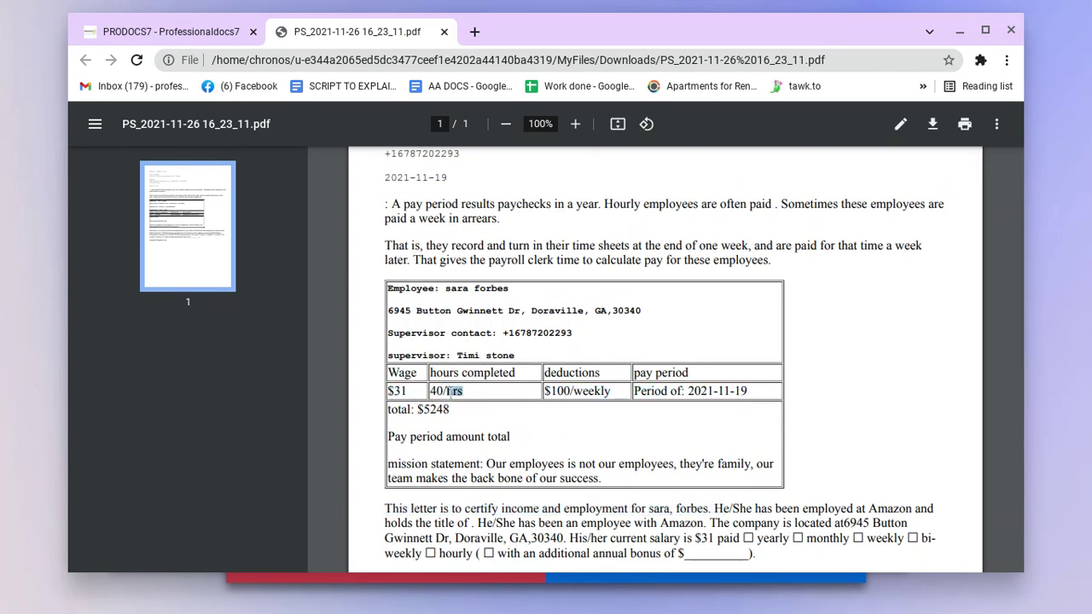
left_click_drag(662, 391, 757, 392)
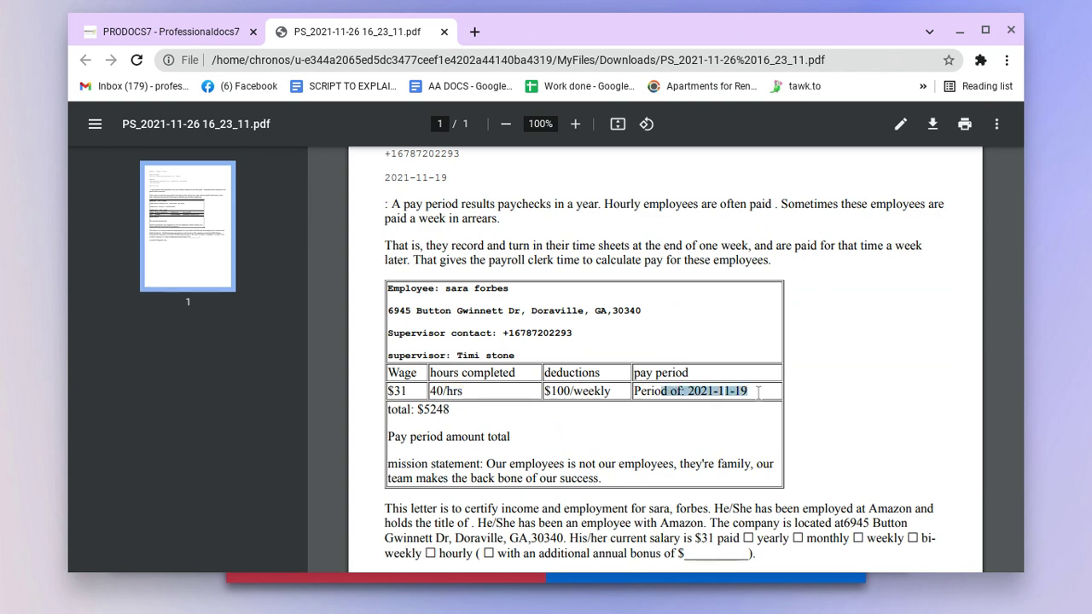
left_click(424, 410)
double_click(426, 410)
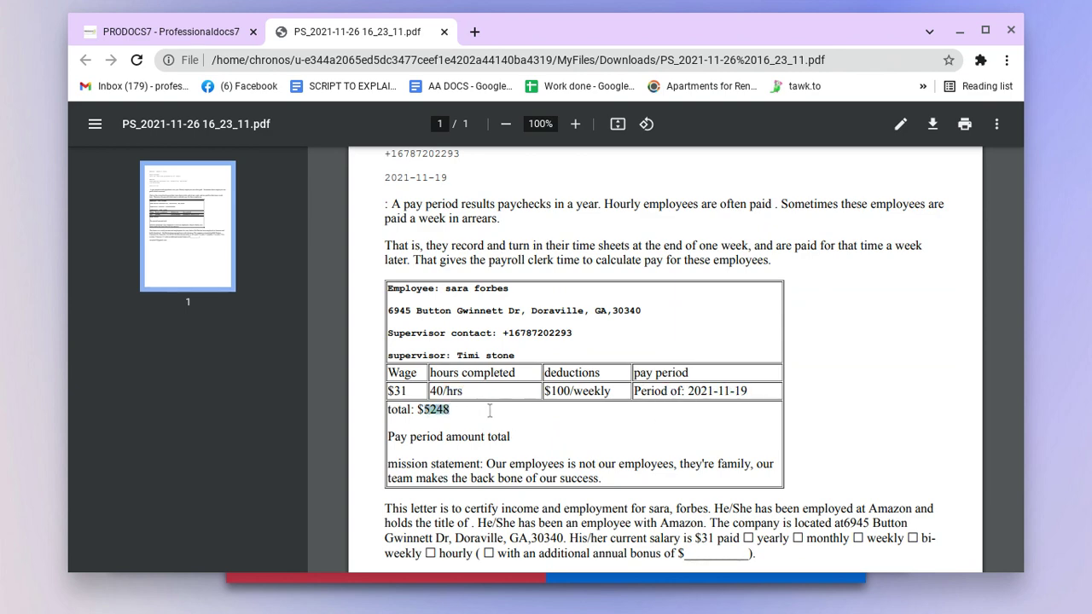
Step: Check the company street address and the street name in the table's address line
scroll(569, 403, "up", 3)
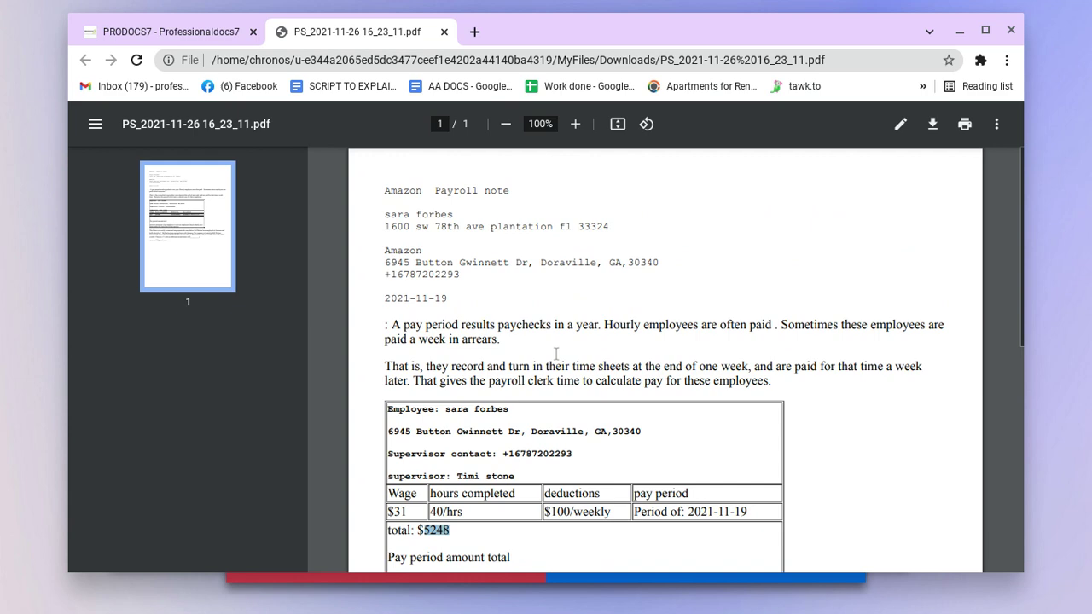
left_click_drag(418, 266, 516, 292)
scroll(452, 367, "down", 2)
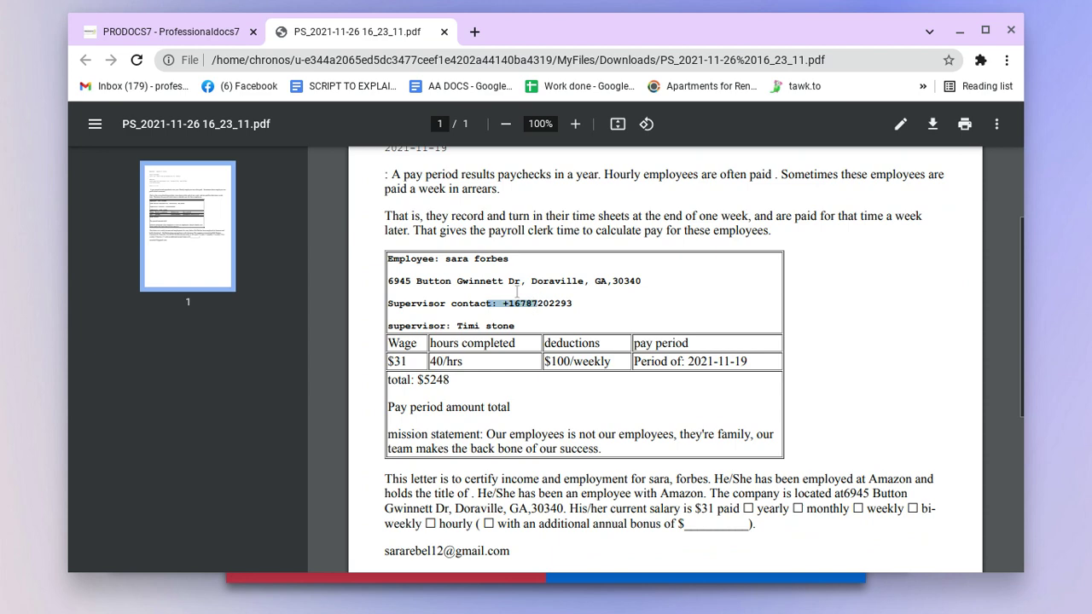
left_click_drag(447, 281, 539, 282)
scroll(436, 277, "up", 2)
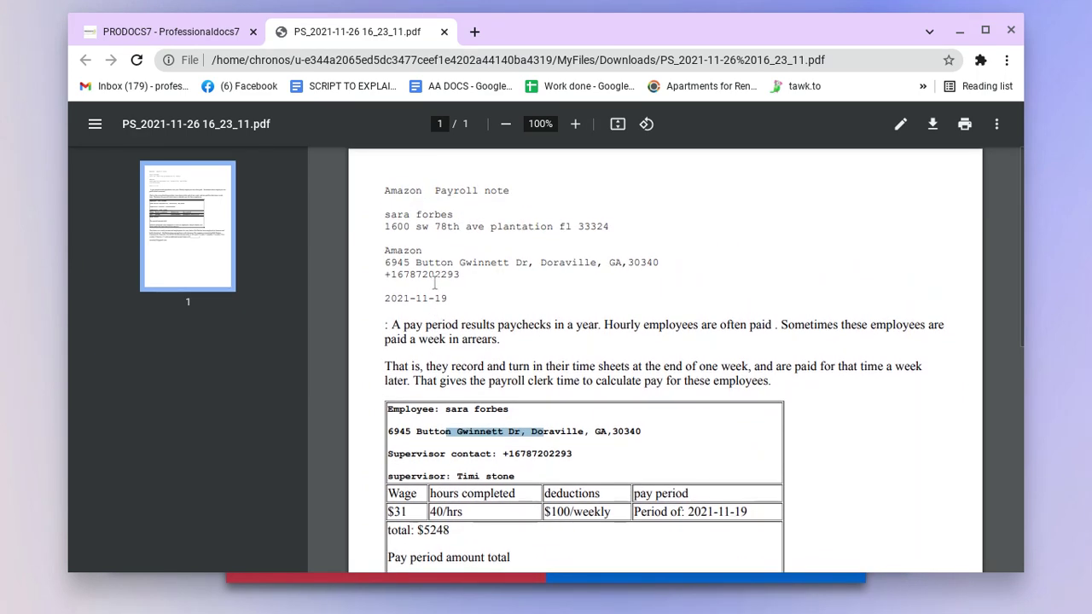
Step: Open google.com in a new tab and search for 'professionaldocs7'
left_click(215, 33)
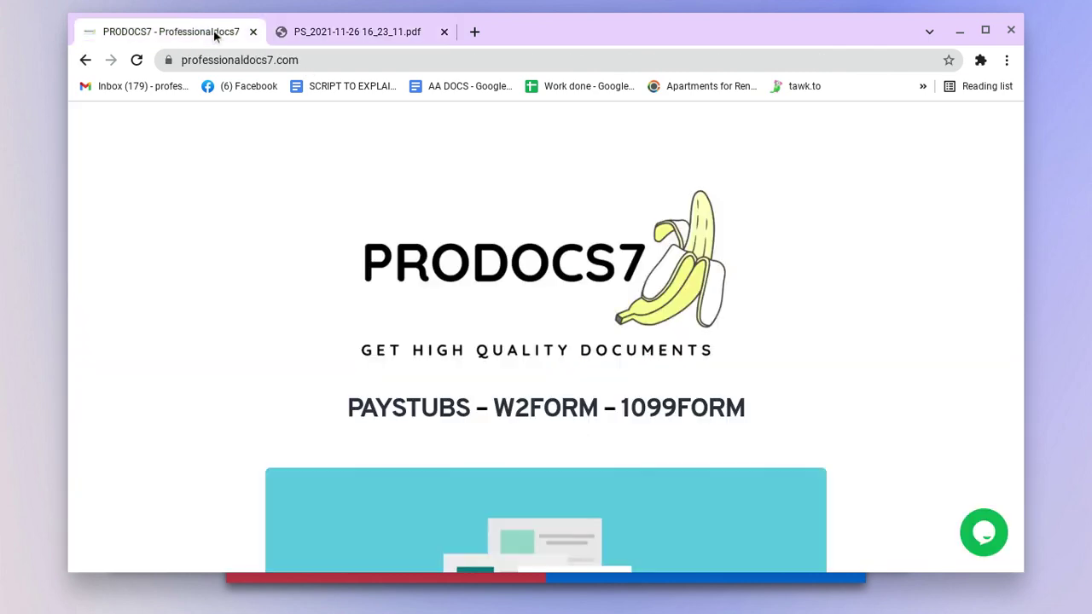
left_click(474, 31)
type("google.")
key("Return")
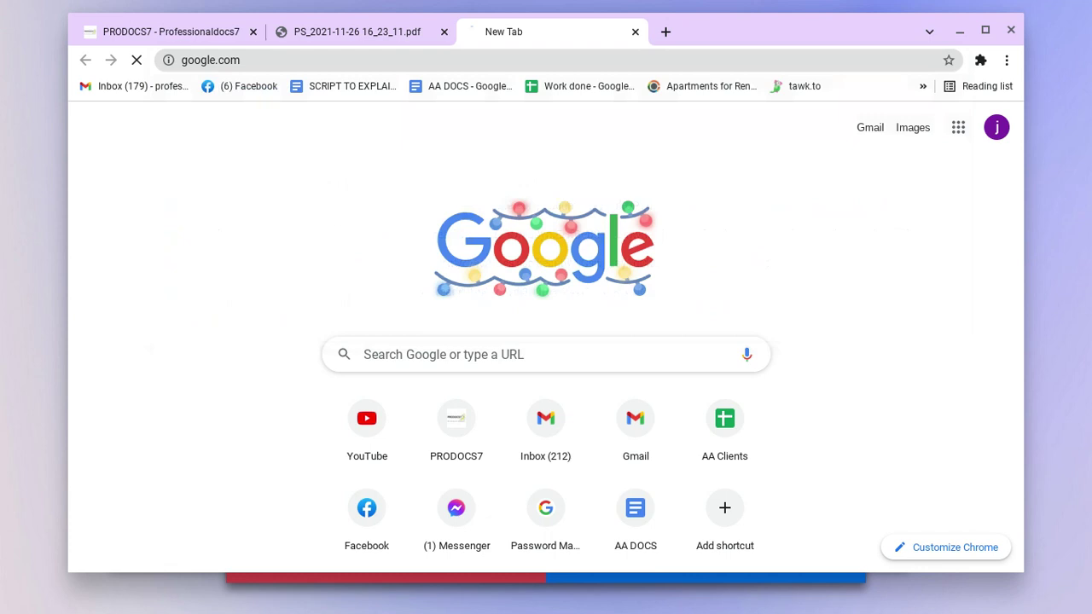
type("p")
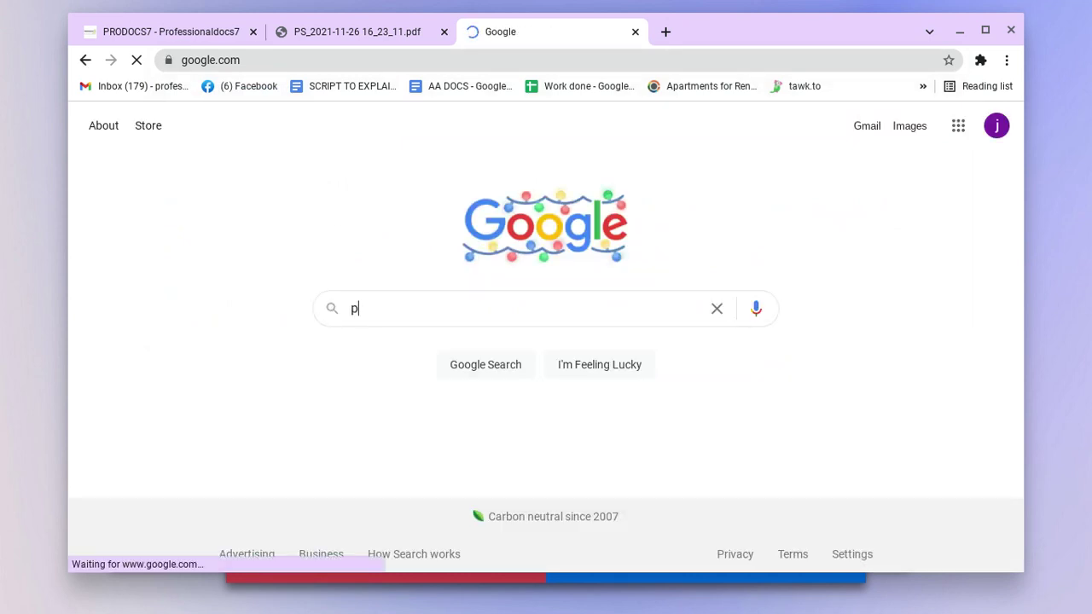
type("rofessionaldocs7")
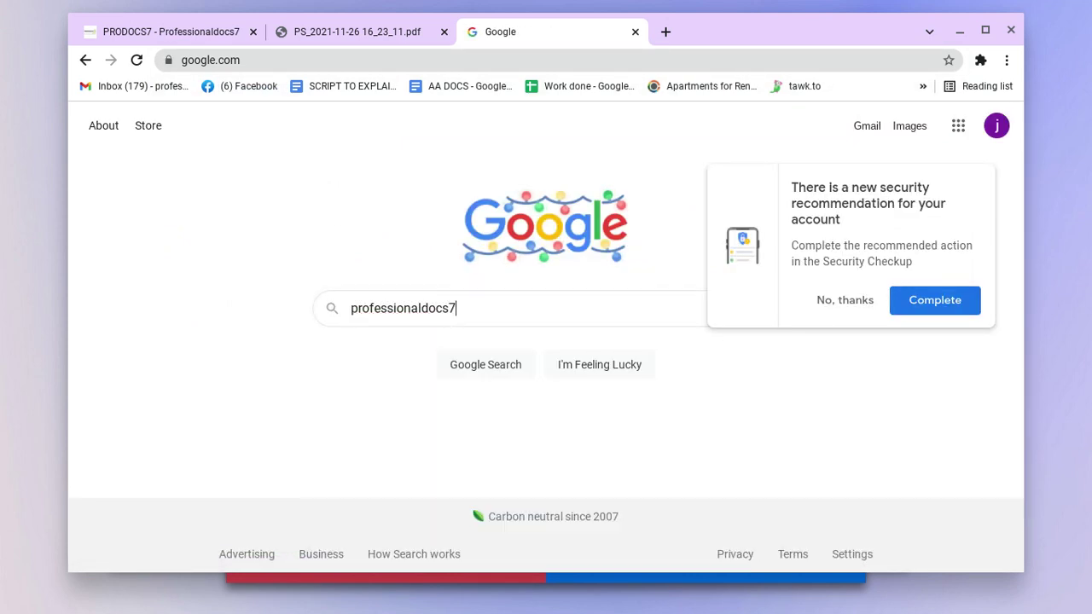
key("Return")
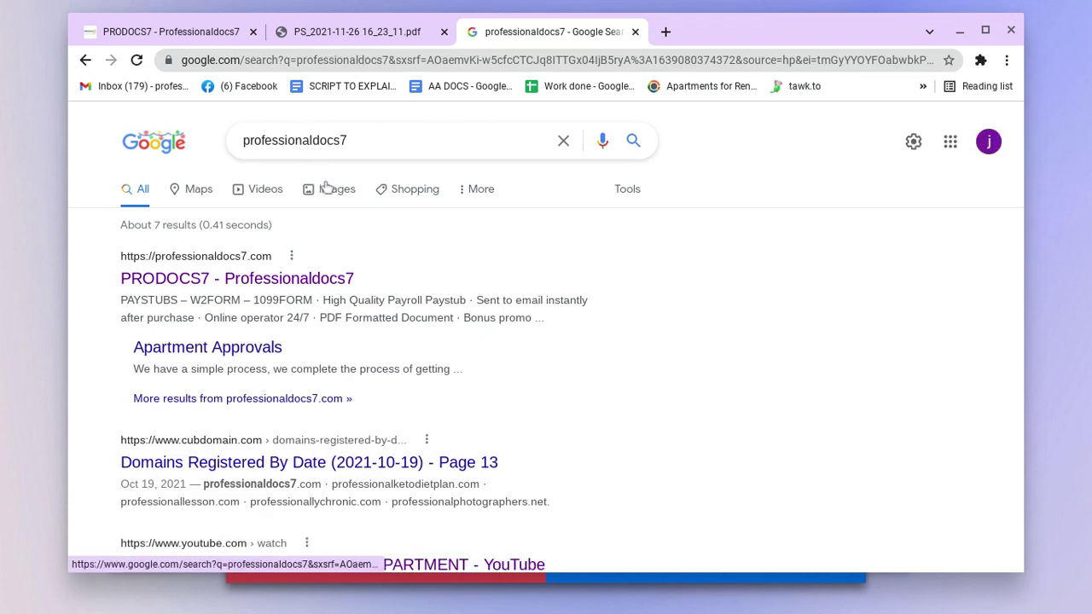
Step: Open the PRODOCS7 site from the results and start purchasing the first paystub plan
left_click(196, 282)
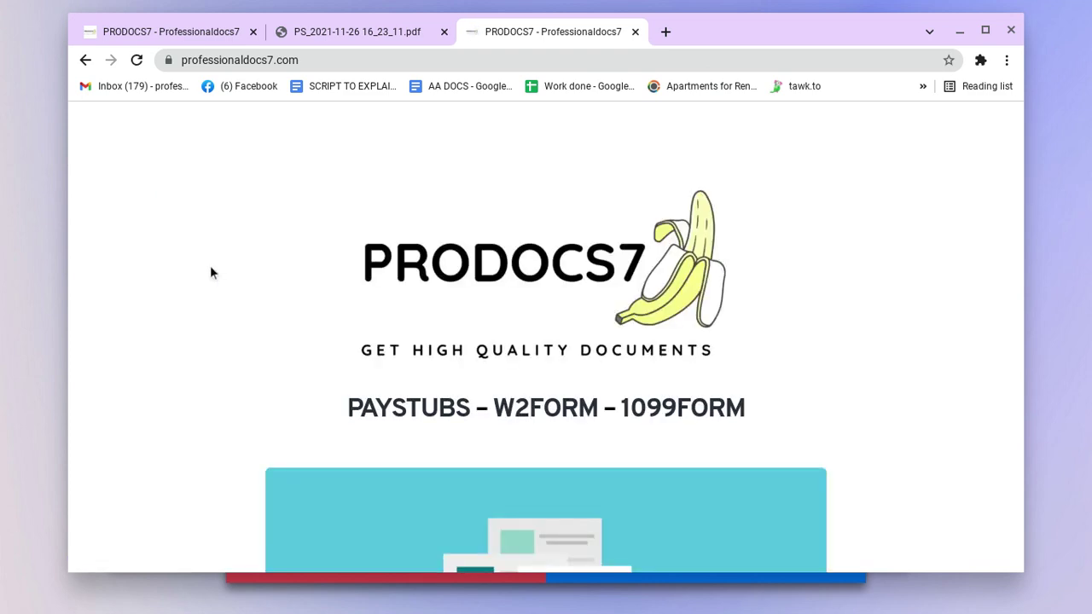
scroll(269, 212, "down", 8)
scroll(273, 215, "down", 8)
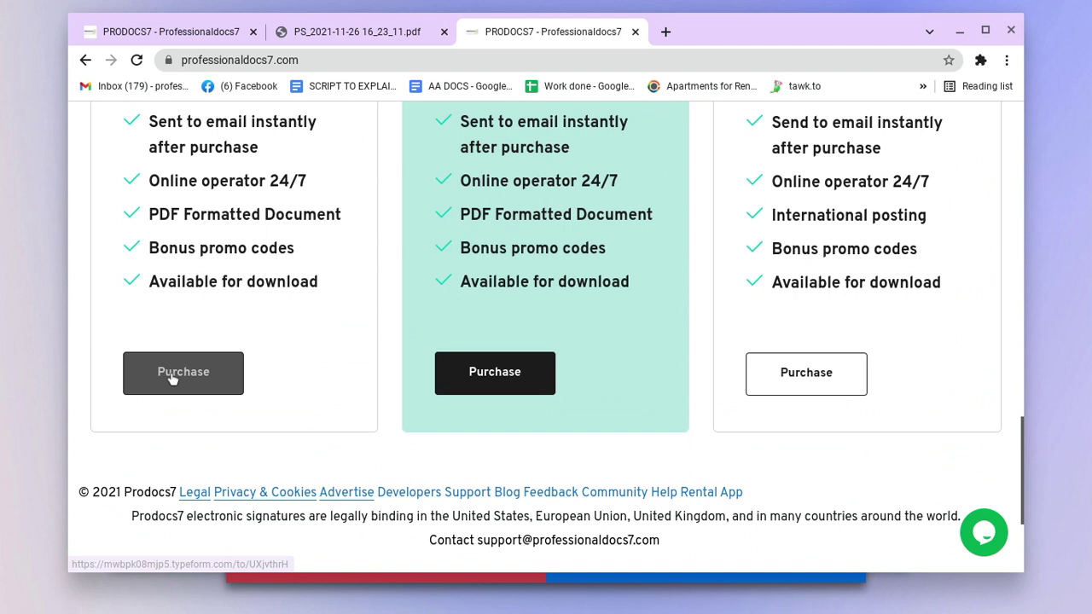
left_click(172, 377)
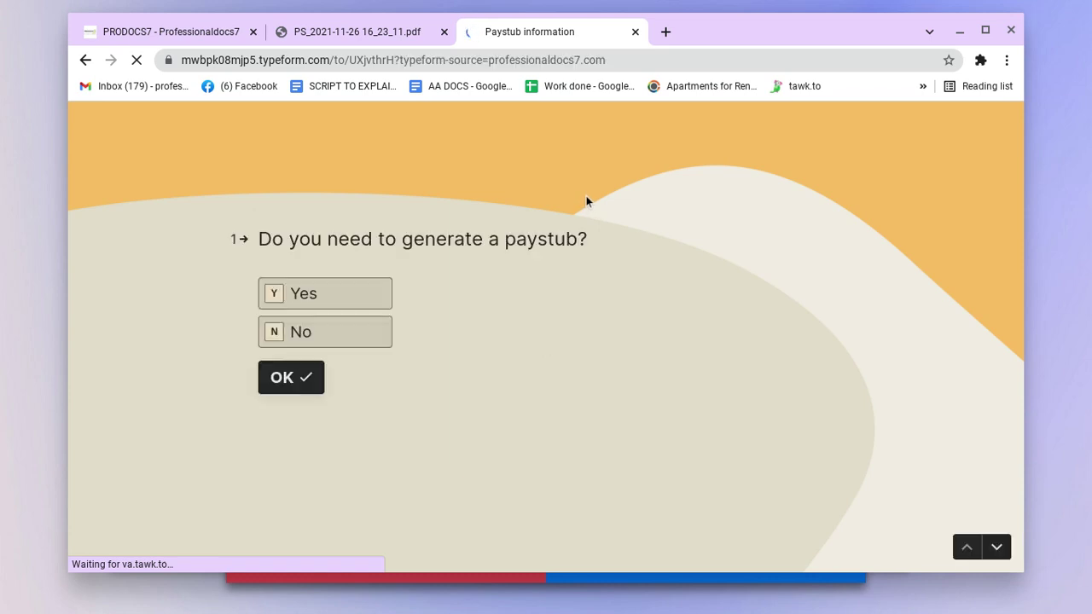
Step: Answer Yes to generating a paystub and enter the employee's first and last name
left_click(332, 306)
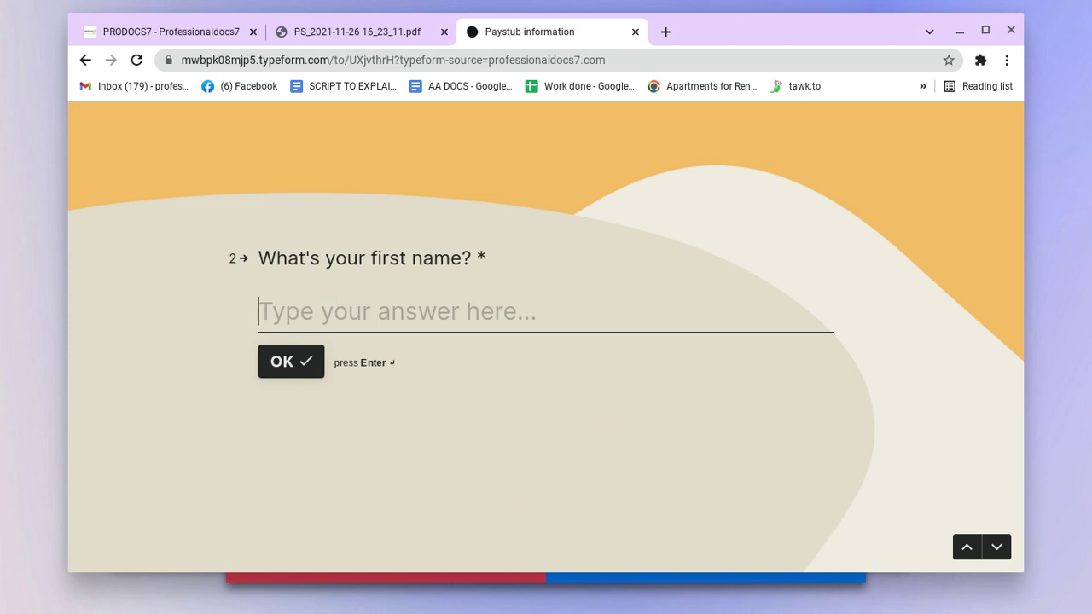
key("Return")
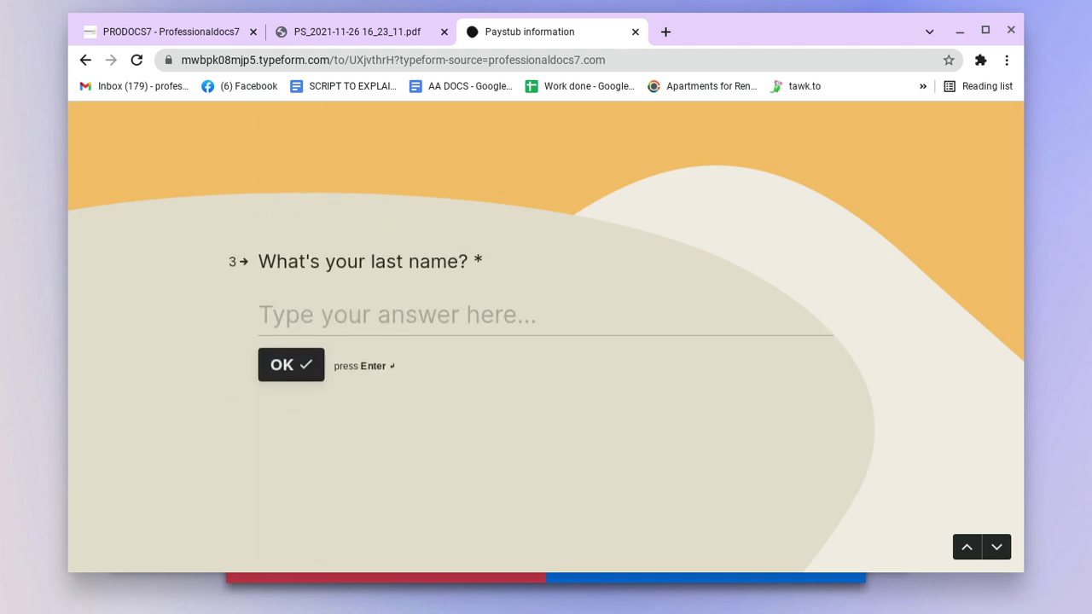
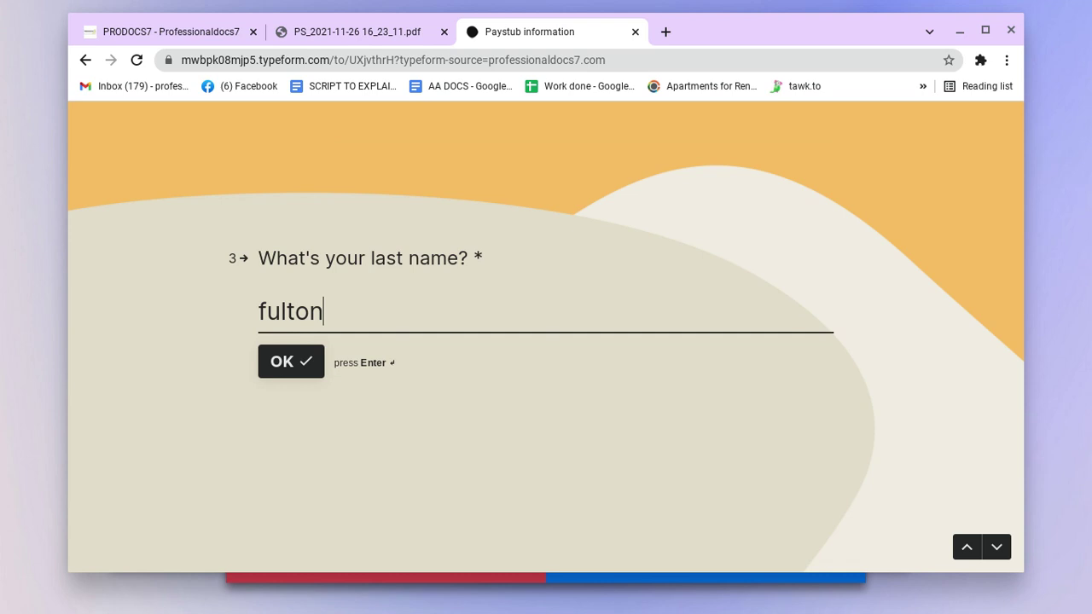
key("Return")
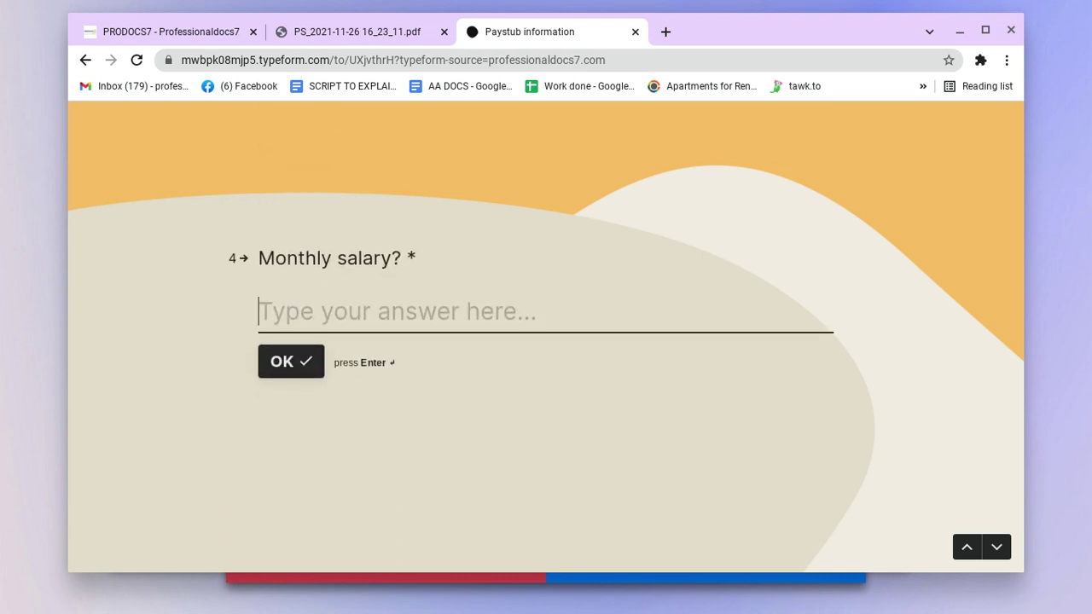
Step: Enter a monthly salary of 4000, bi weekly pay frequency, and the supervisor's name
type("4000")
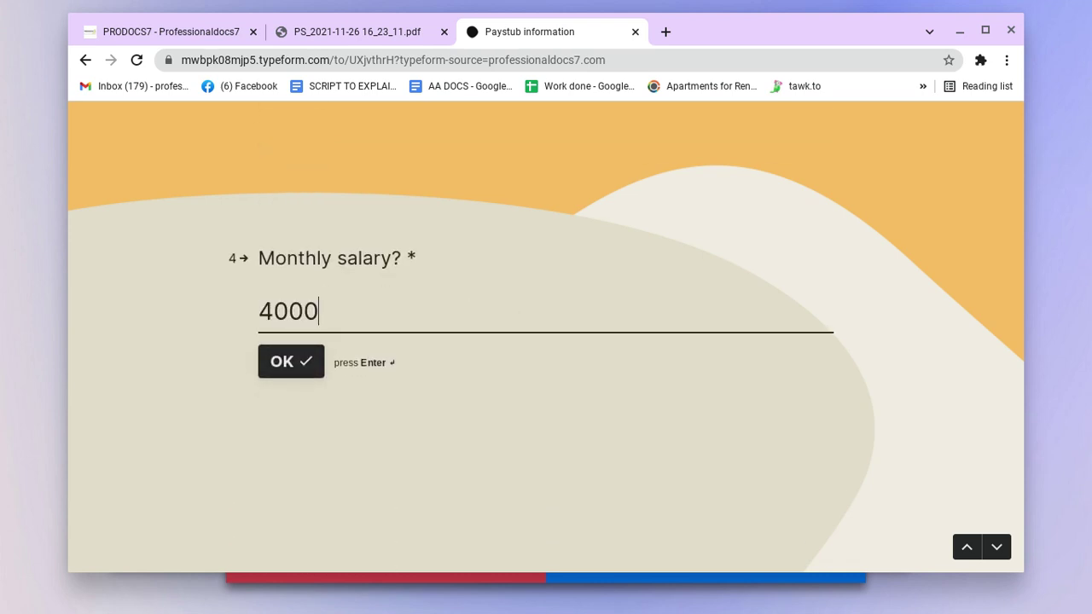
key("Return")
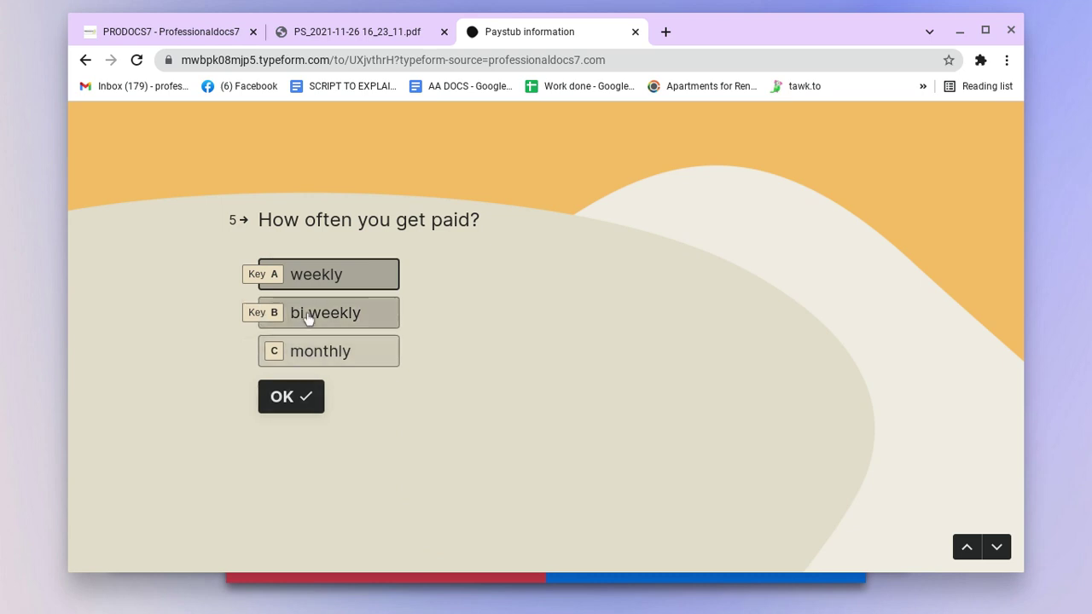
left_click(309, 313)
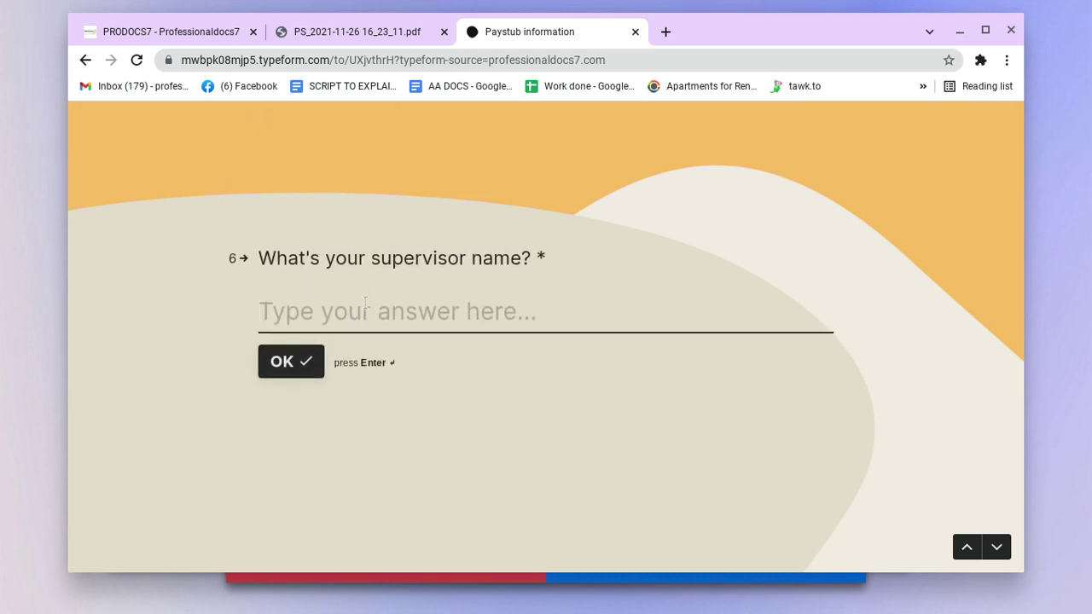
type("aje")
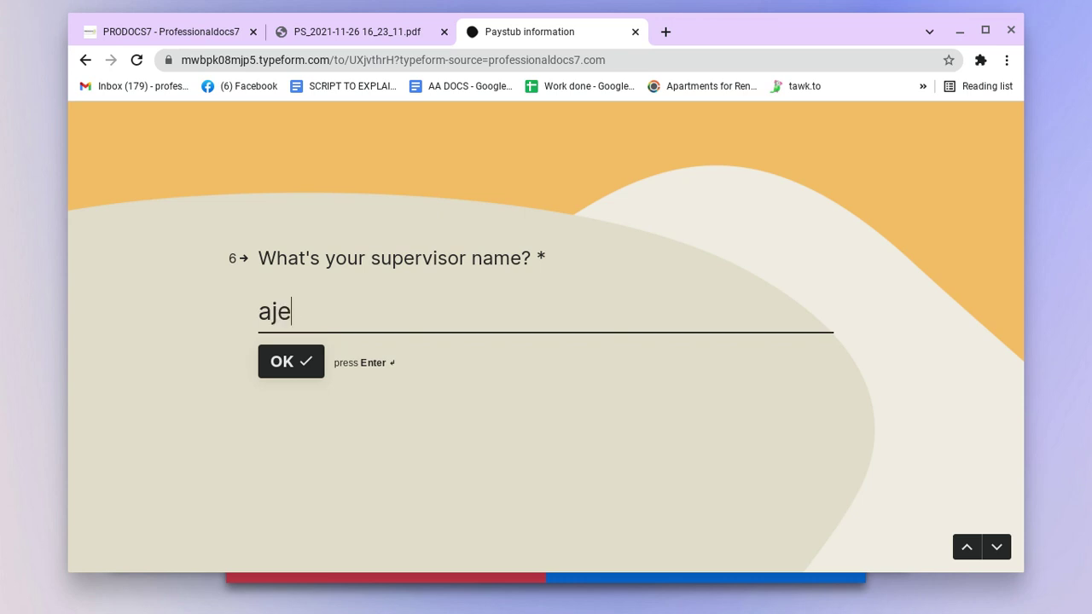
key("BackSpace")
type("lln")
key("Left")
type("e")
key("Return")
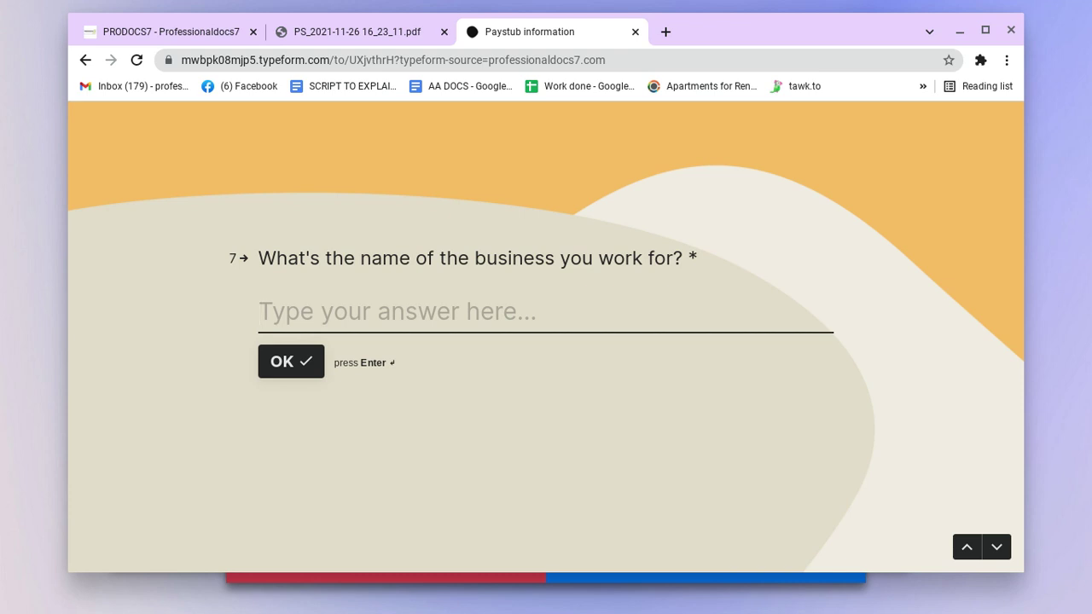
Step: Enter business professionaldocs7, 40 per hour, 40 hours per week and 300 deductions
type("profes")
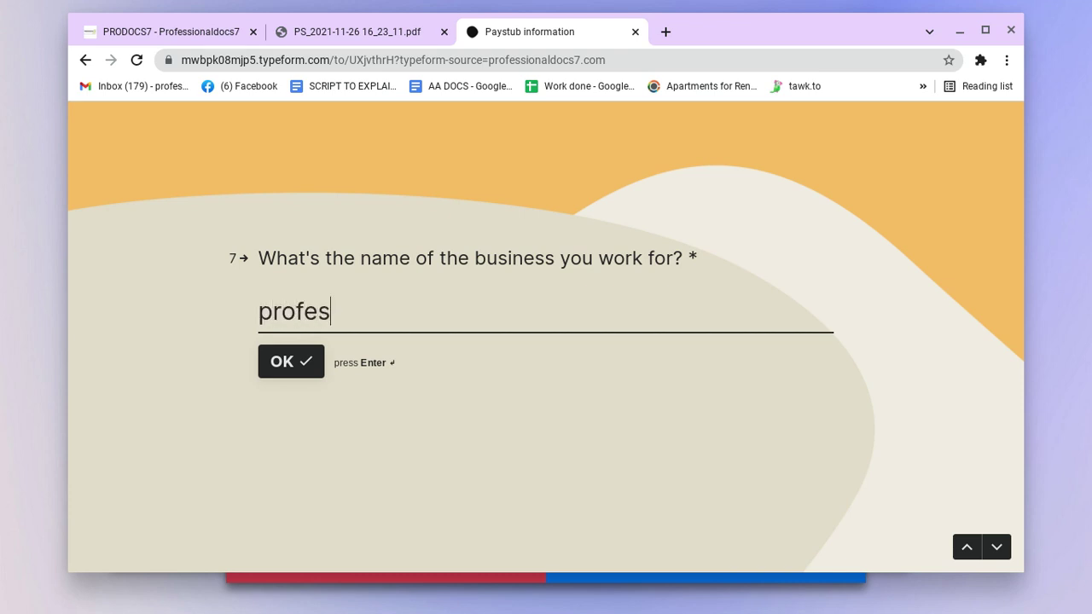
type("sionaldocs7")
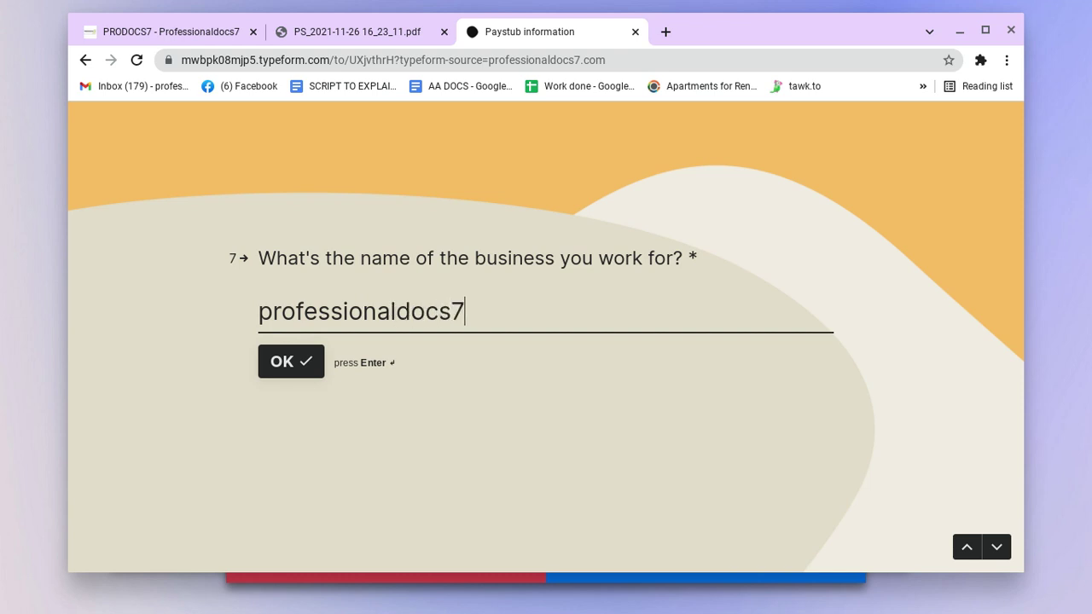
key("Return")
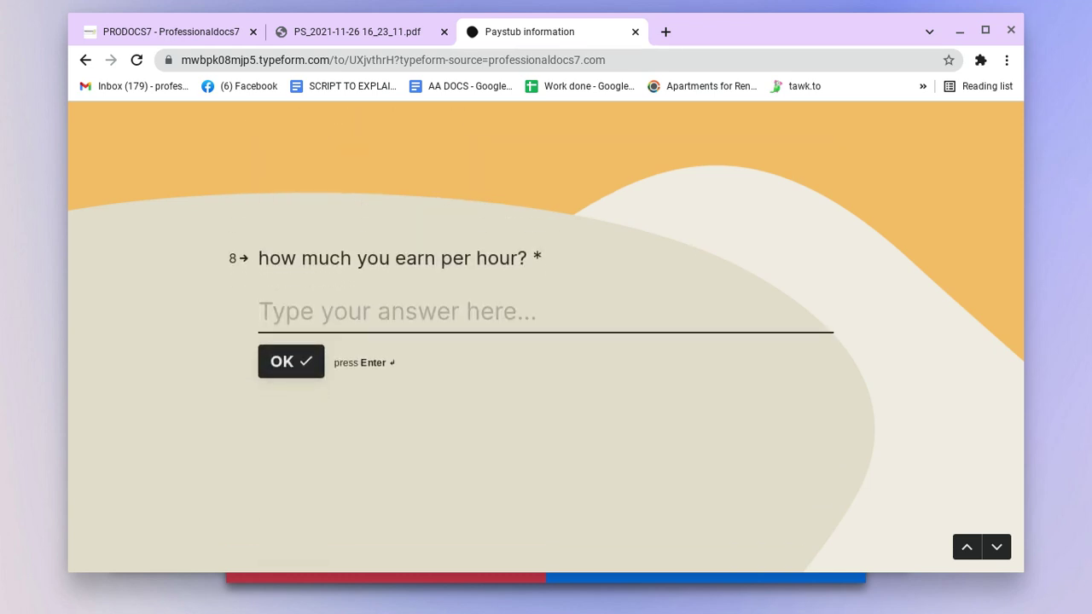
type("40")
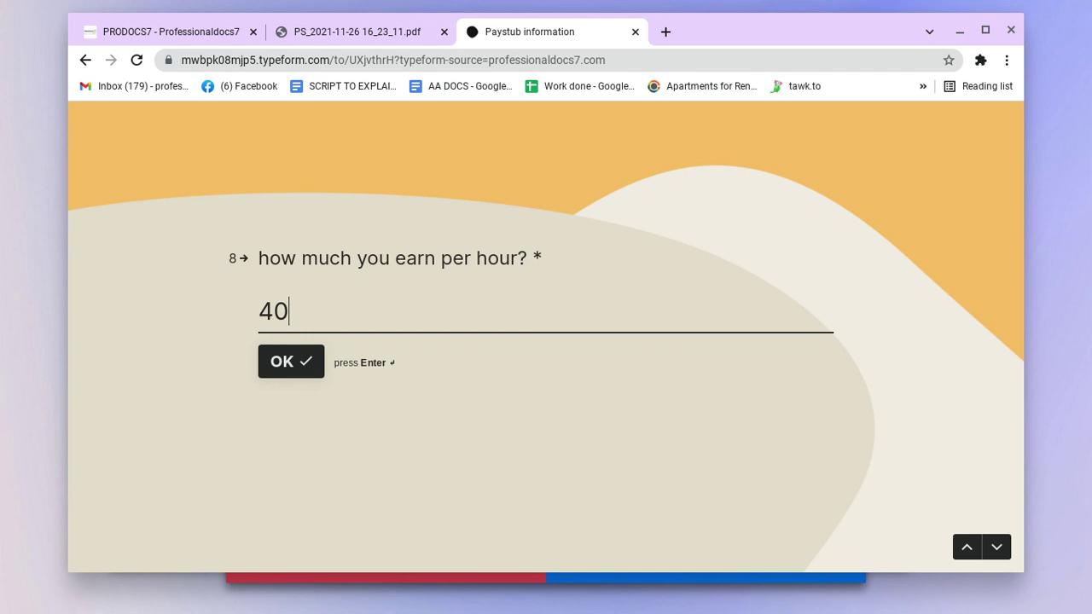
key("Return")
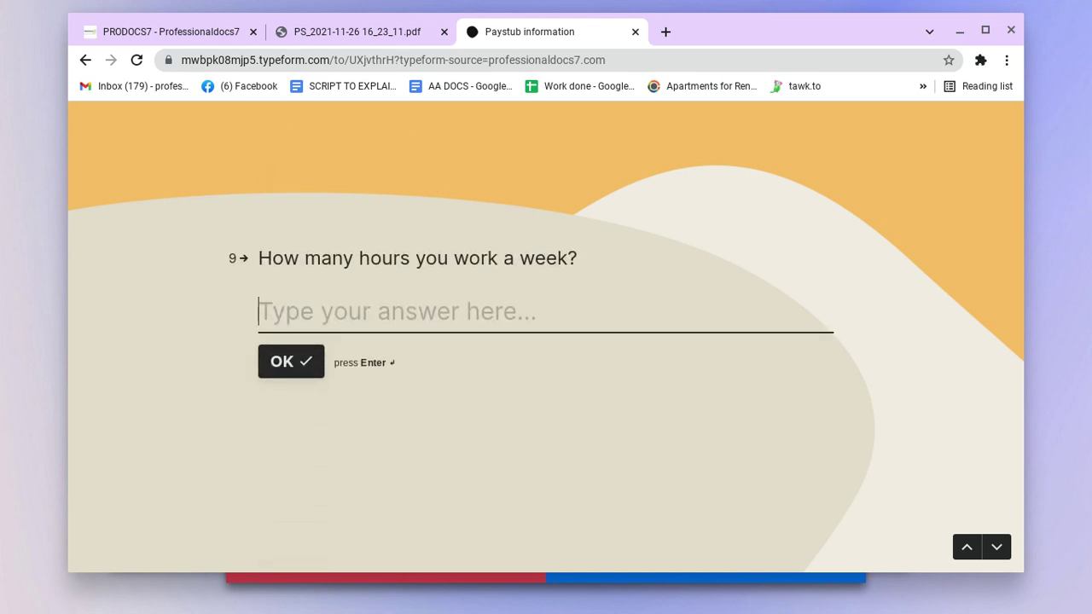
type("40")
key("Return")
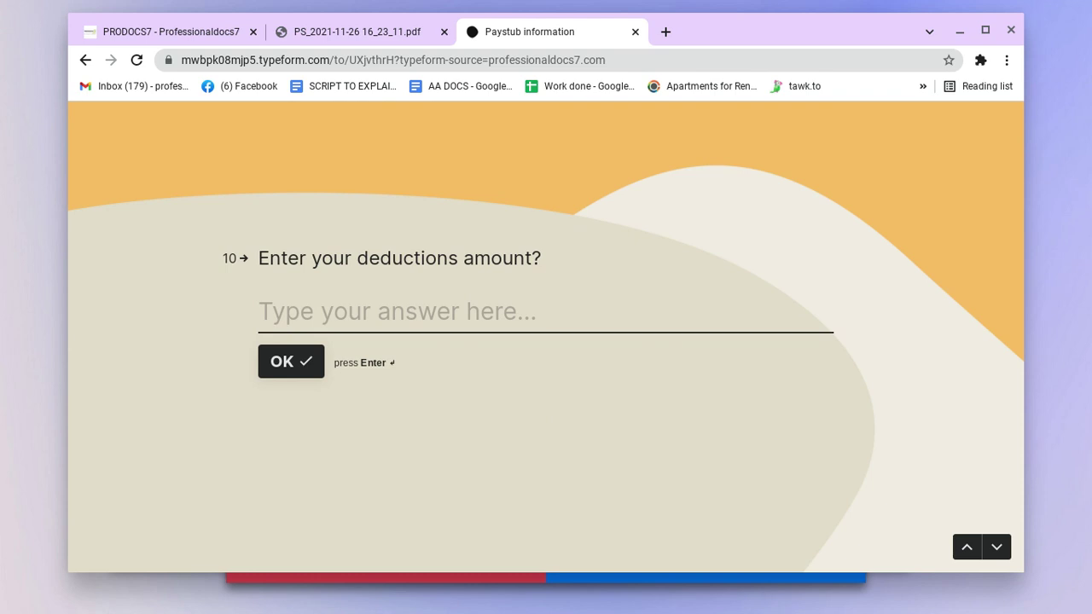
type("300")
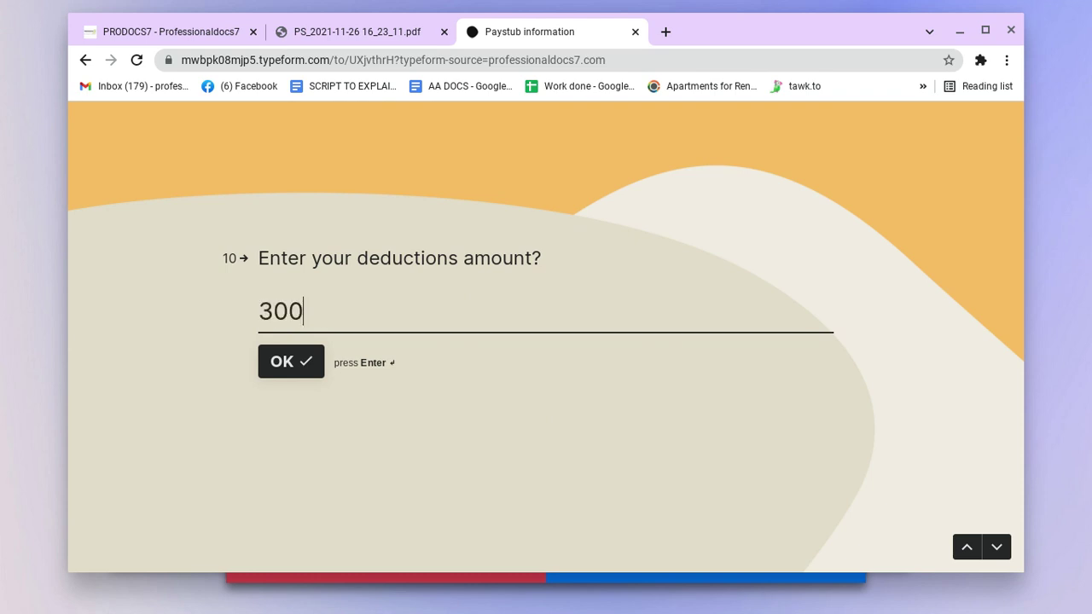
key("Return")
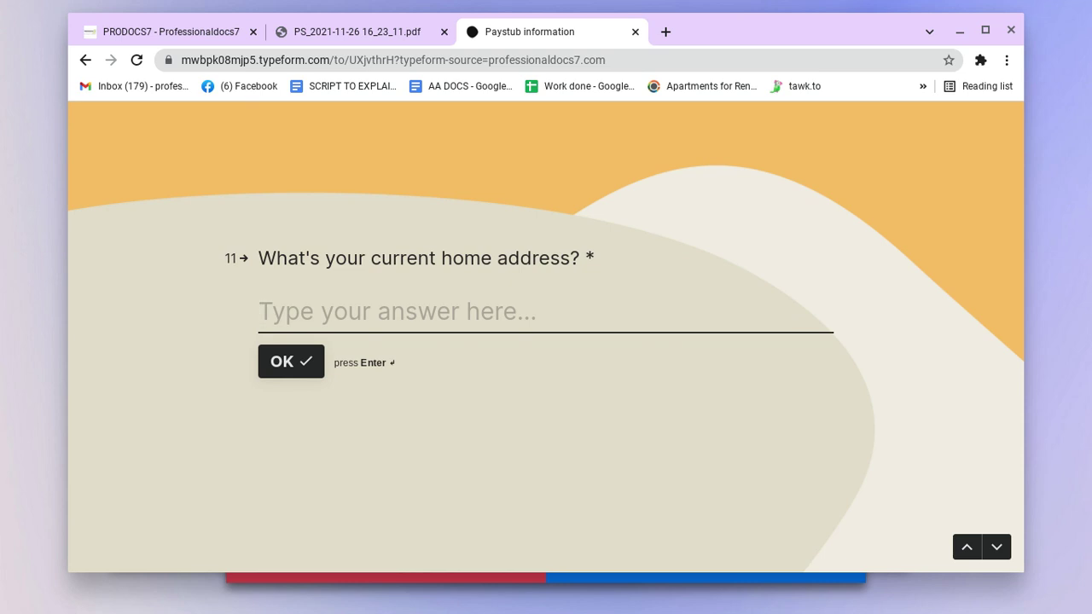
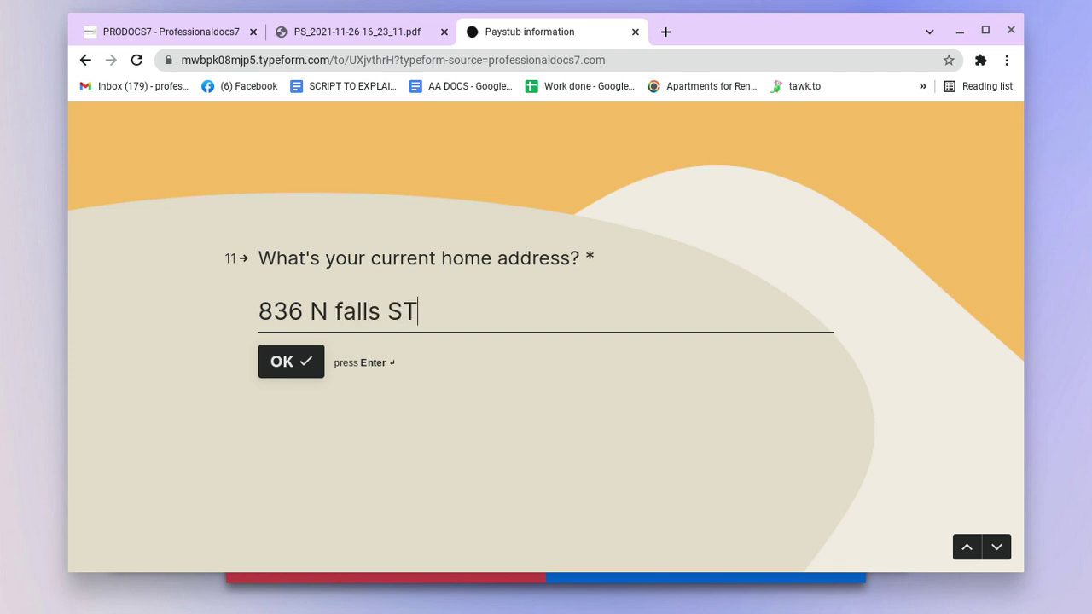
Step: Enter the home street address and the employer's street address in North Carolina
key("Return")
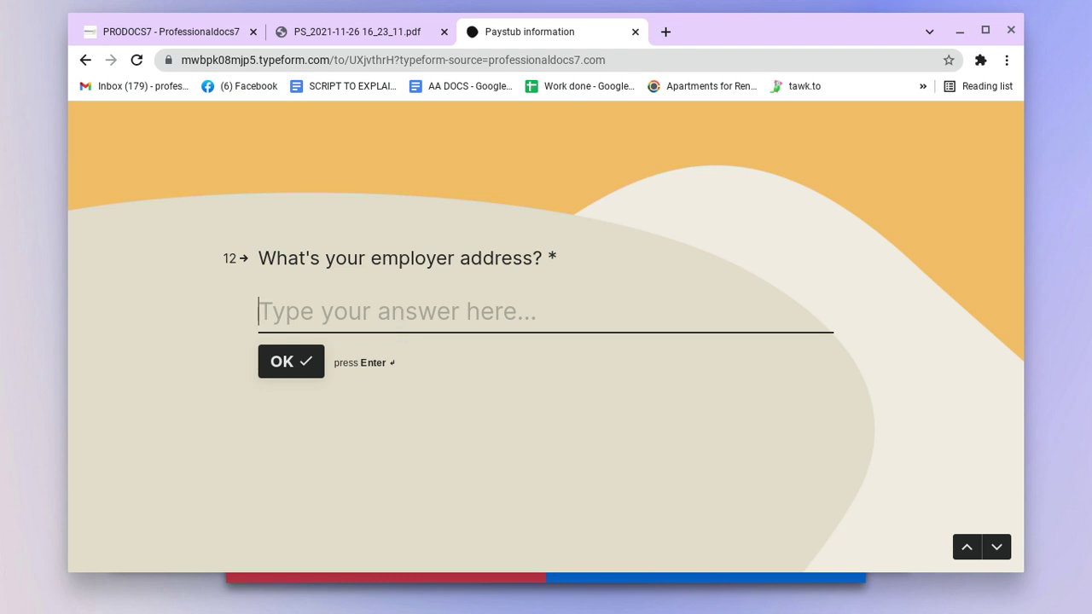
type("1")
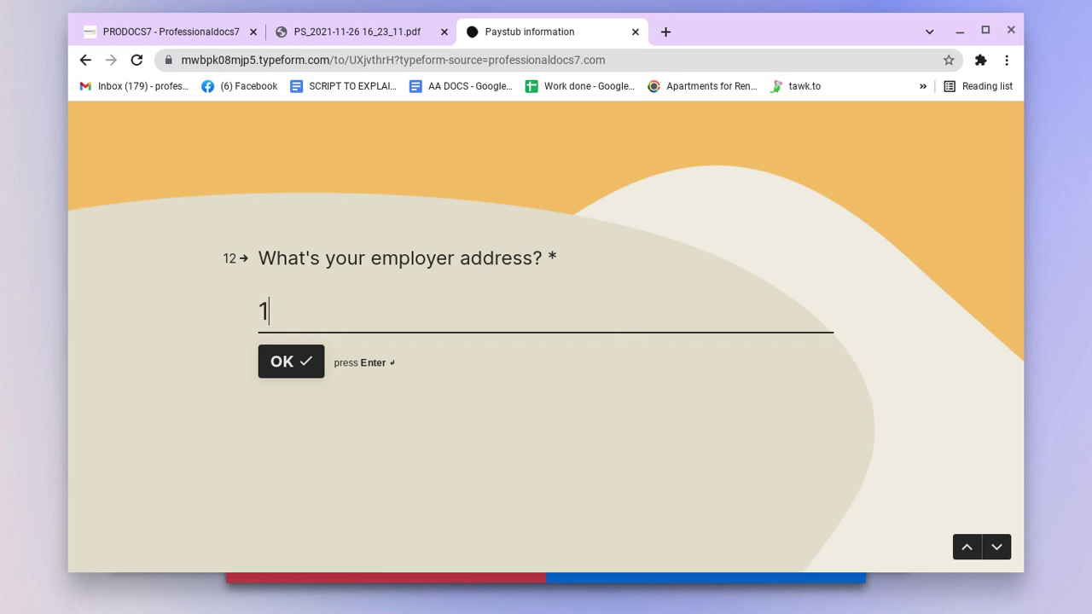
type("st Street")
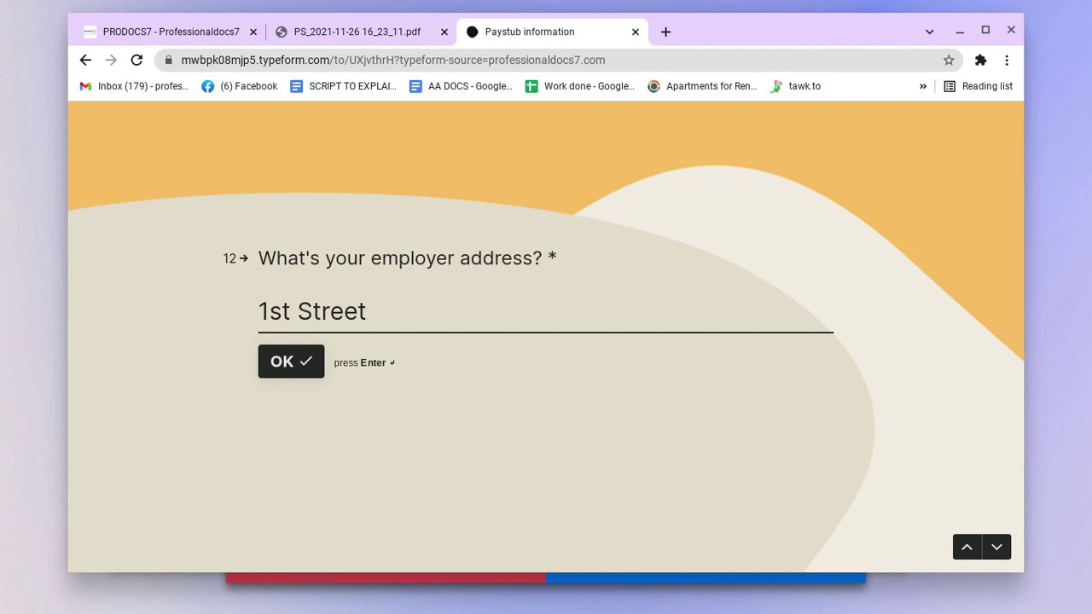
type("St Charllot")
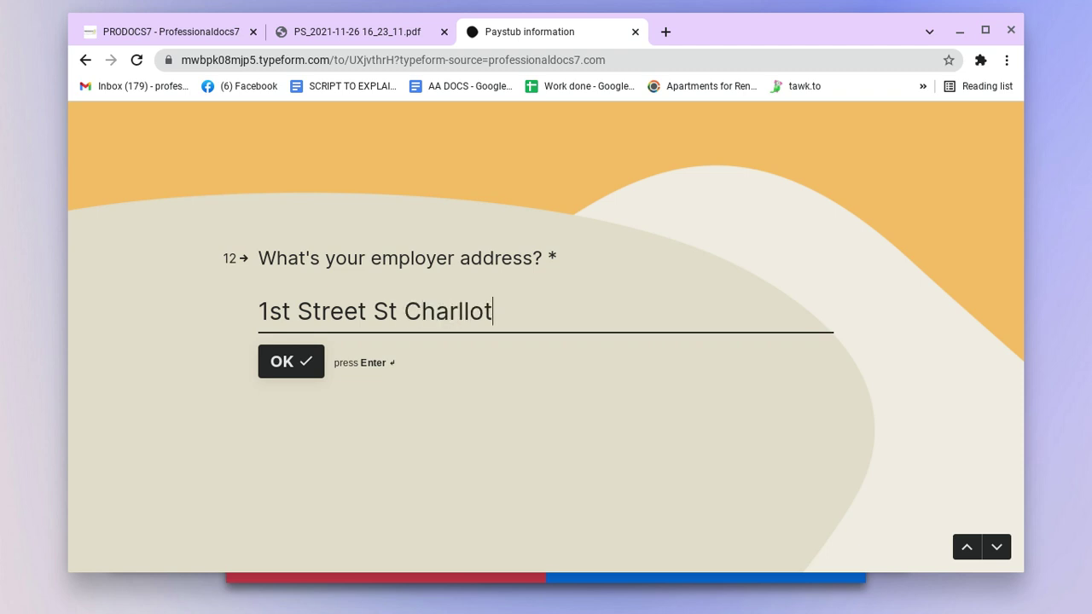
key("BackSpace")
key("BackSpace")
key("BackSpace")
type("otte ")
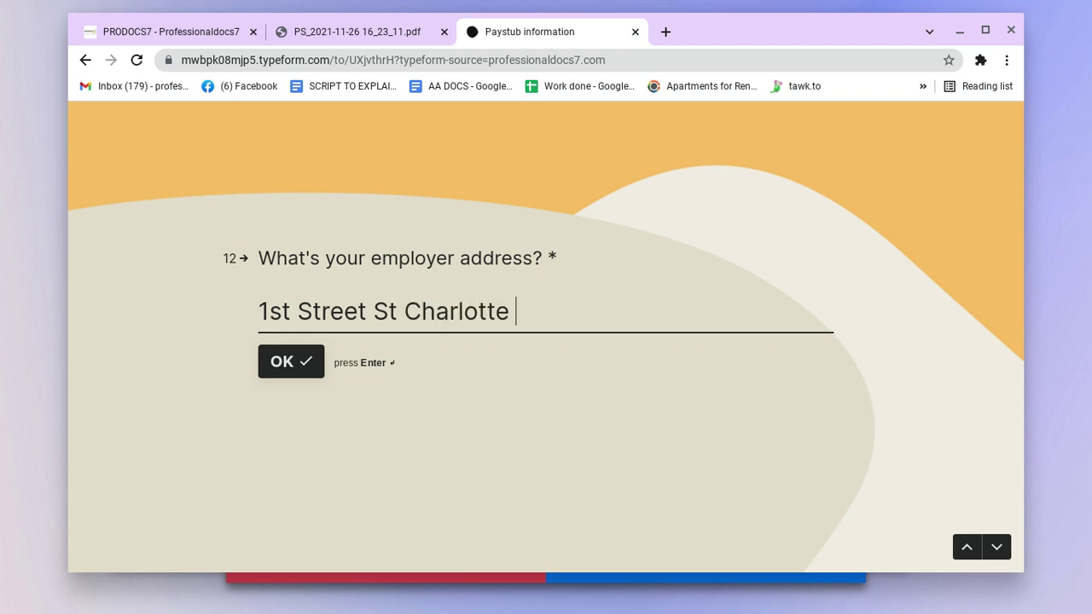
type("NC")
left_click(281, 360)
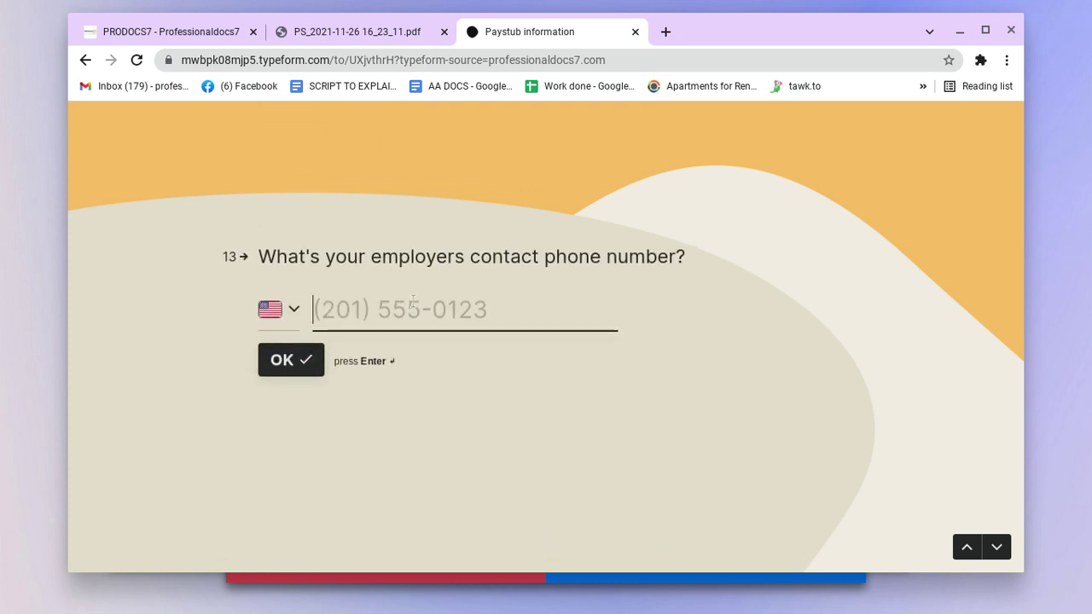
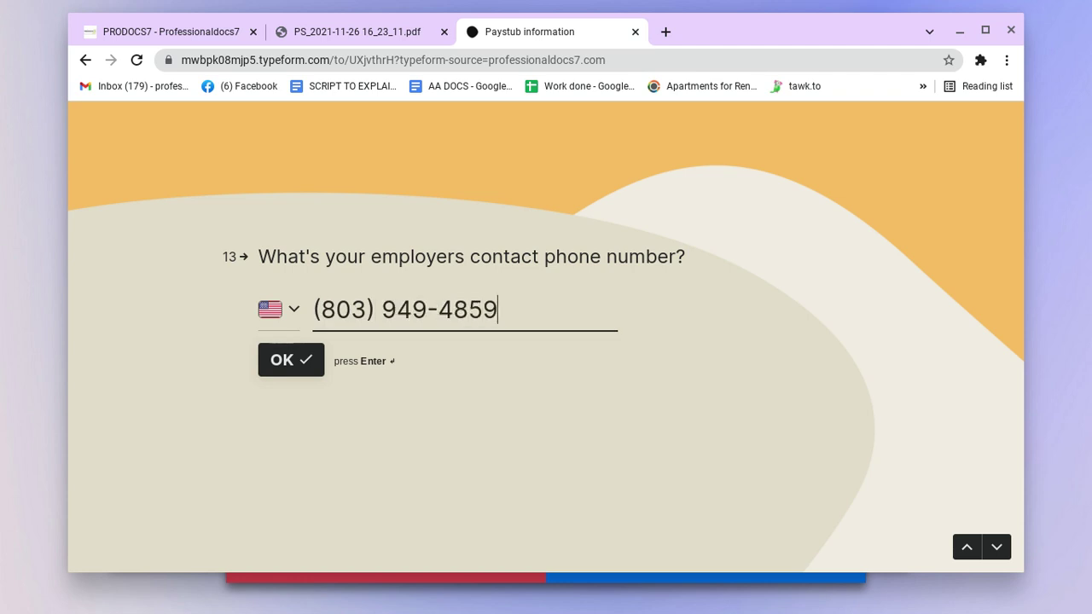
Step: Enter the employer's phone number and a pay date of 12/15/2021
key("Return")
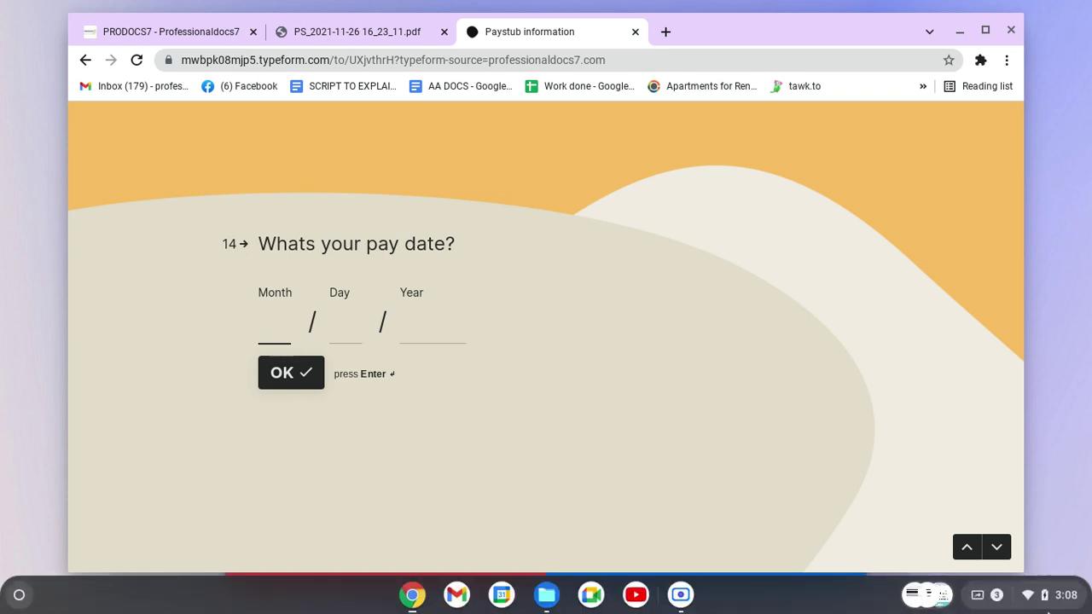
left_click(1049, 597)
left_click(263, 285)
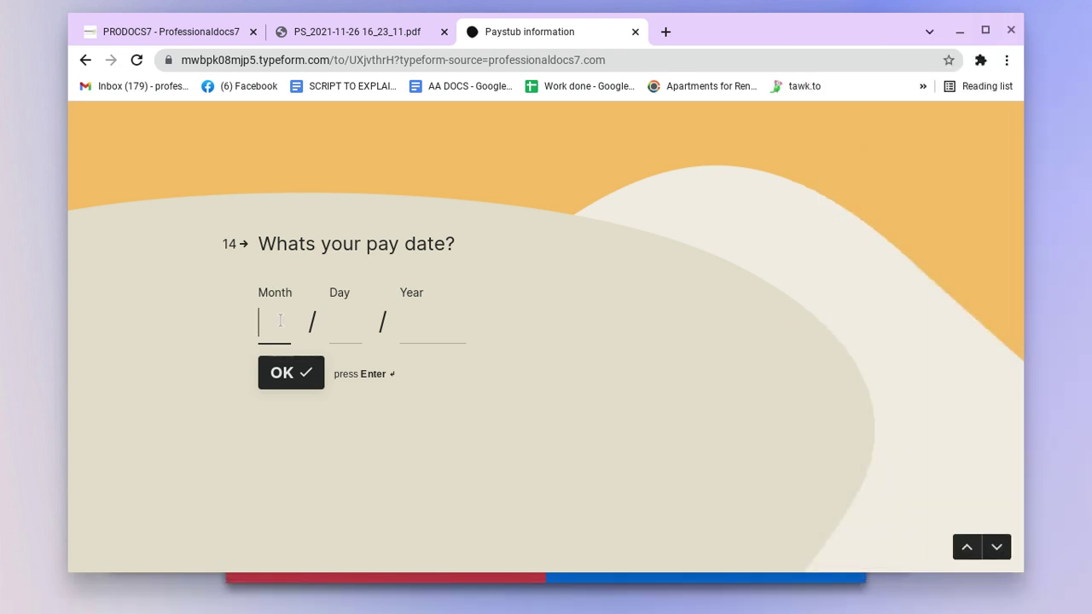
type("12")
key("Return")
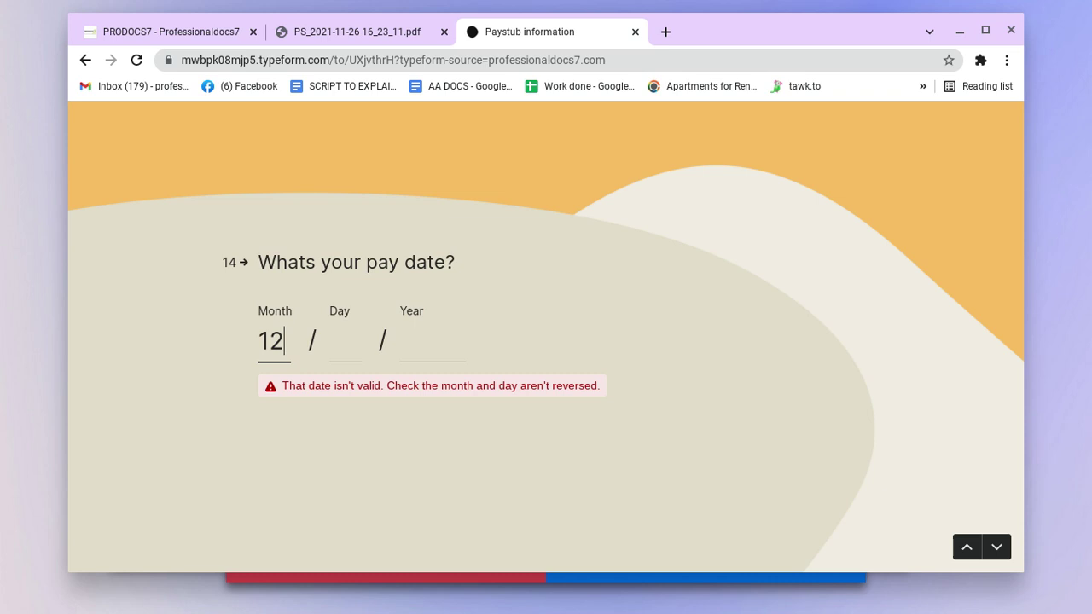
left_click(345, 341)
type("15 / ")
type("2021")
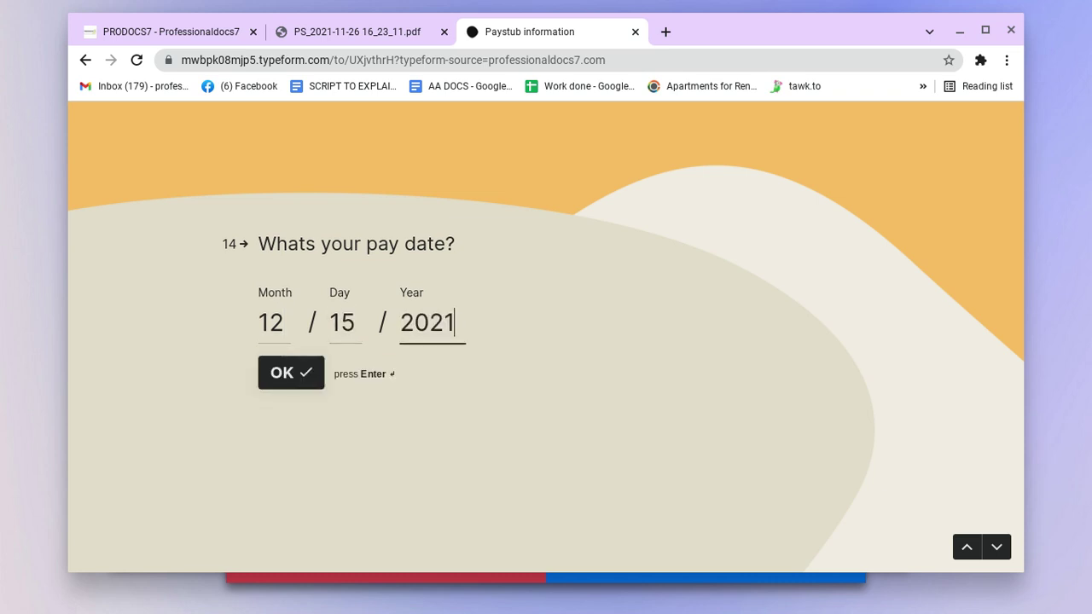
left_click(286, 376)
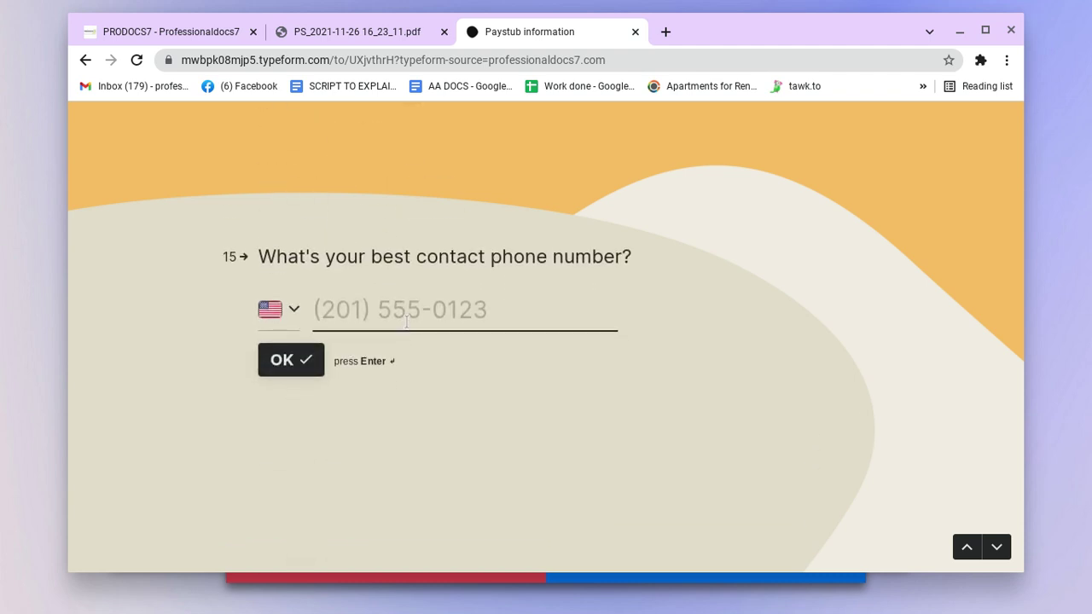
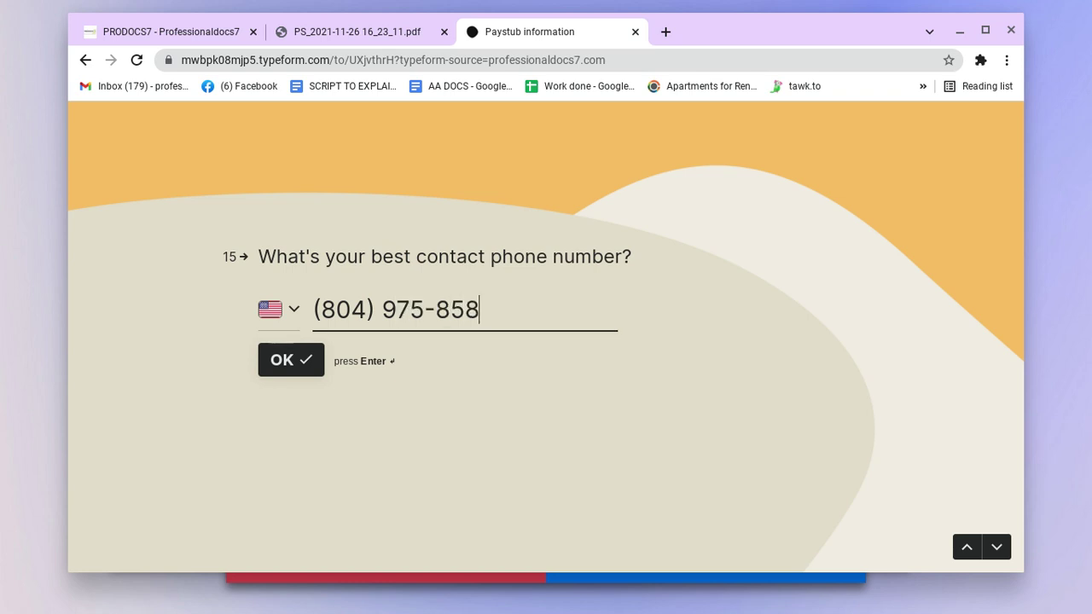
Step: Enter the contact phone number and e-mail address, reaching the $7 card payment step
left_click(295, 368)
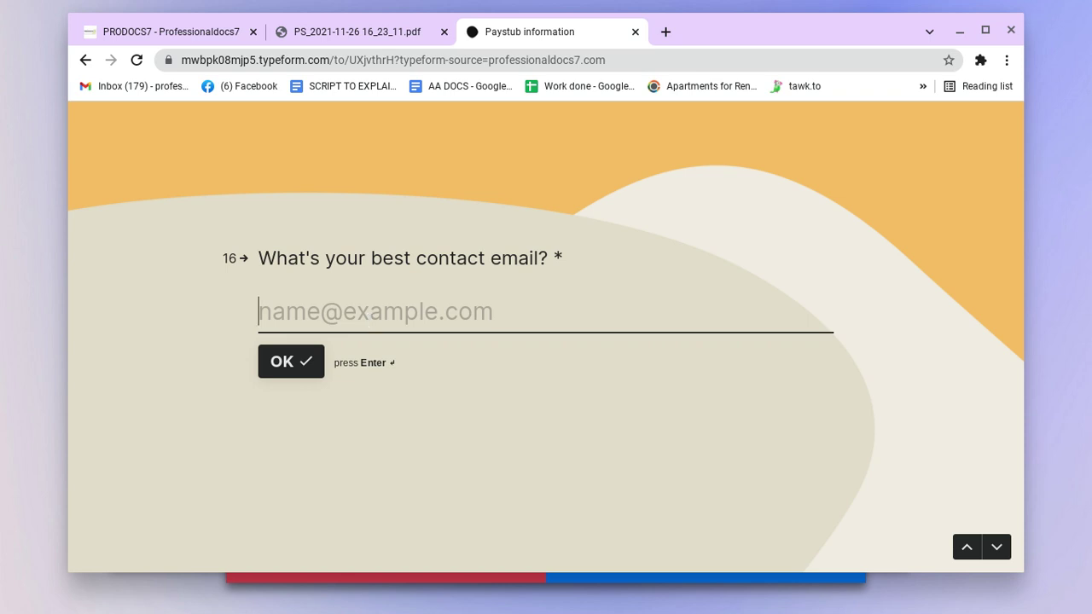
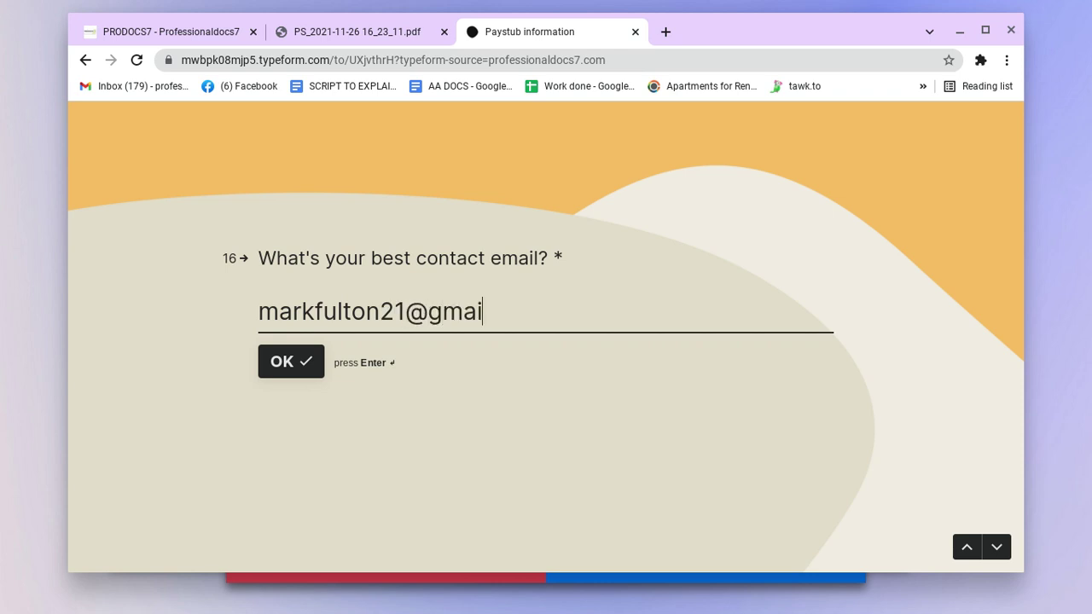
key("Return")
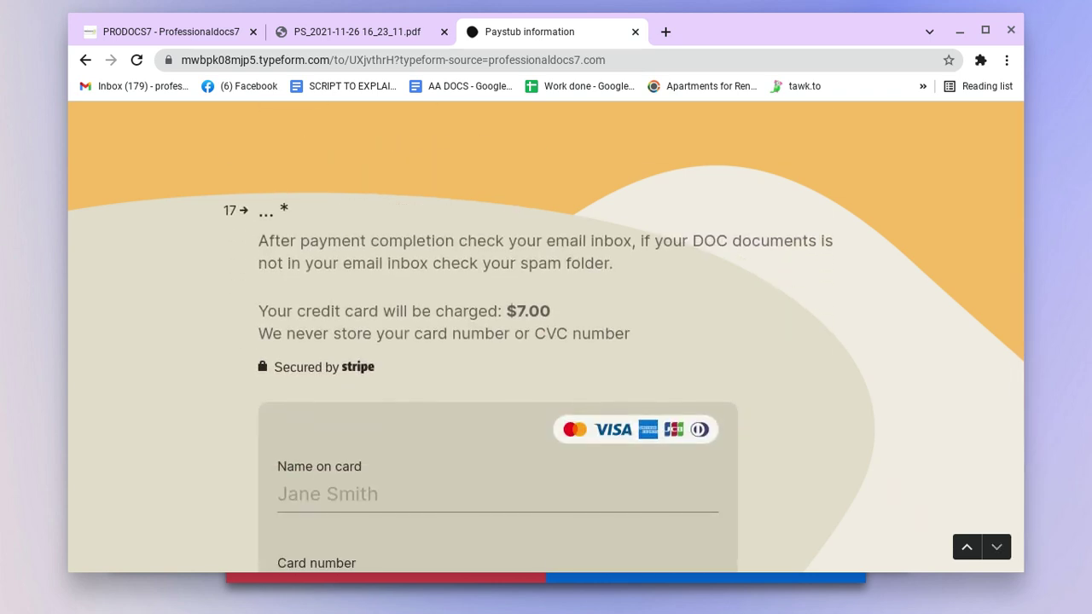
scroll(546, 341, "down", 4)
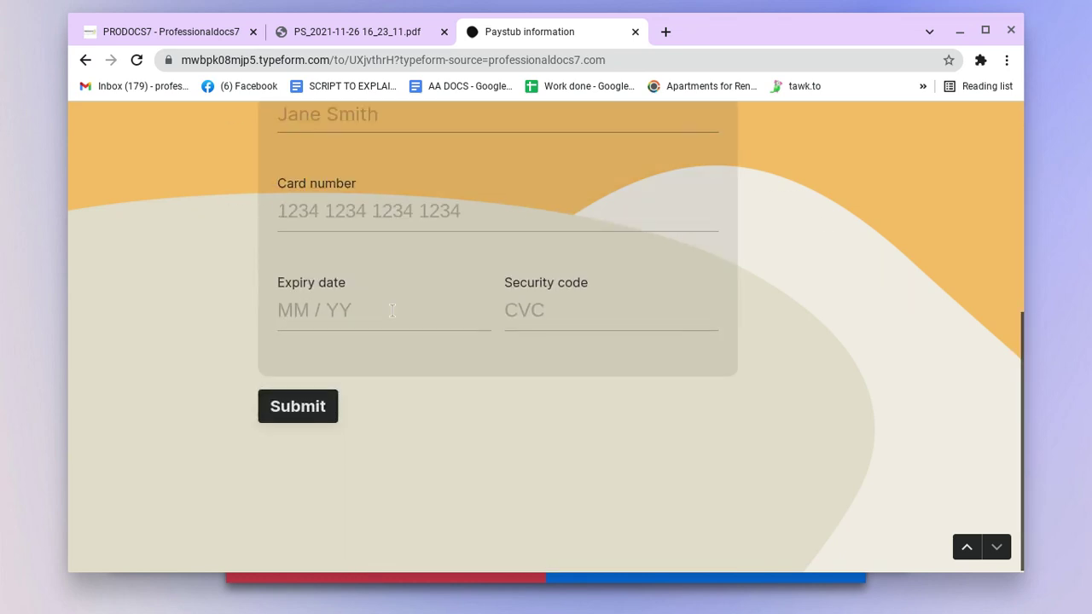
scroll(411, 233, "up", 3)
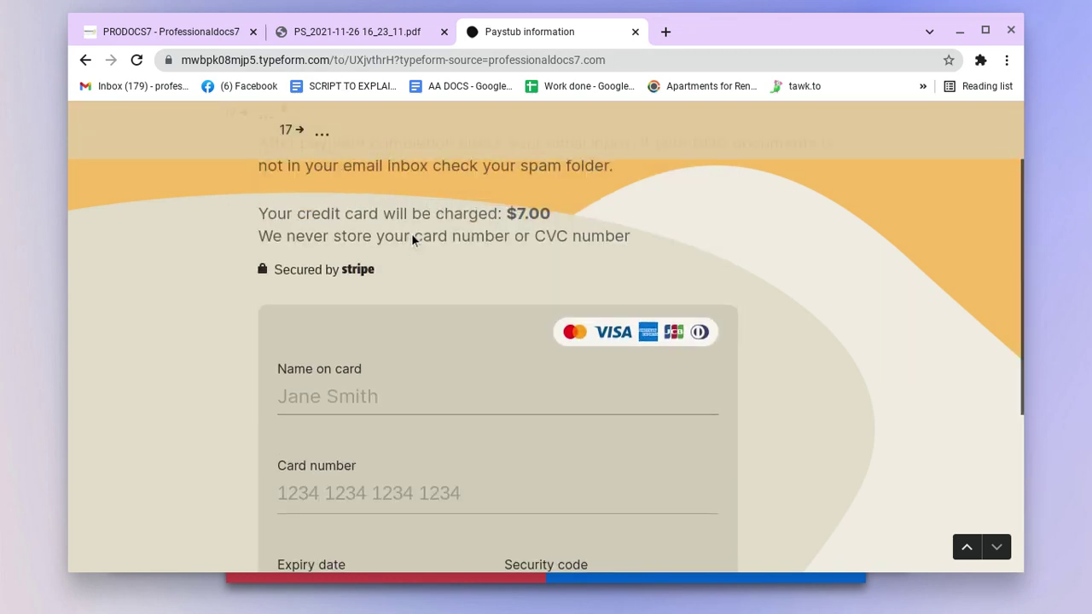
Step: Scroll through the PS_2021-11-26 payroll note PDF to recheck the employee table
left_click(323, 35)
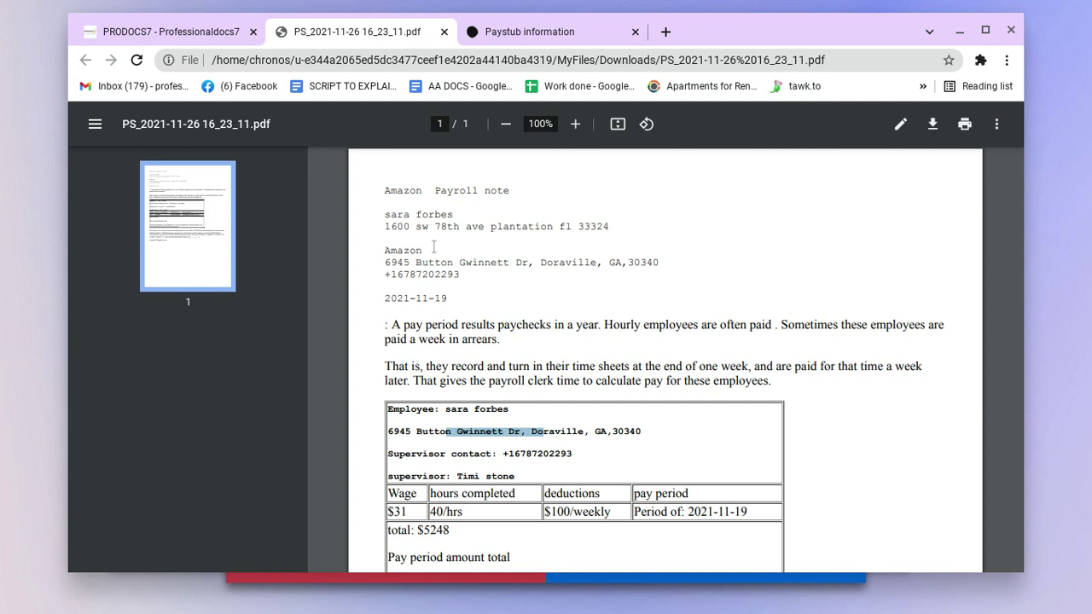
scroll(465, 298, "down", 5)
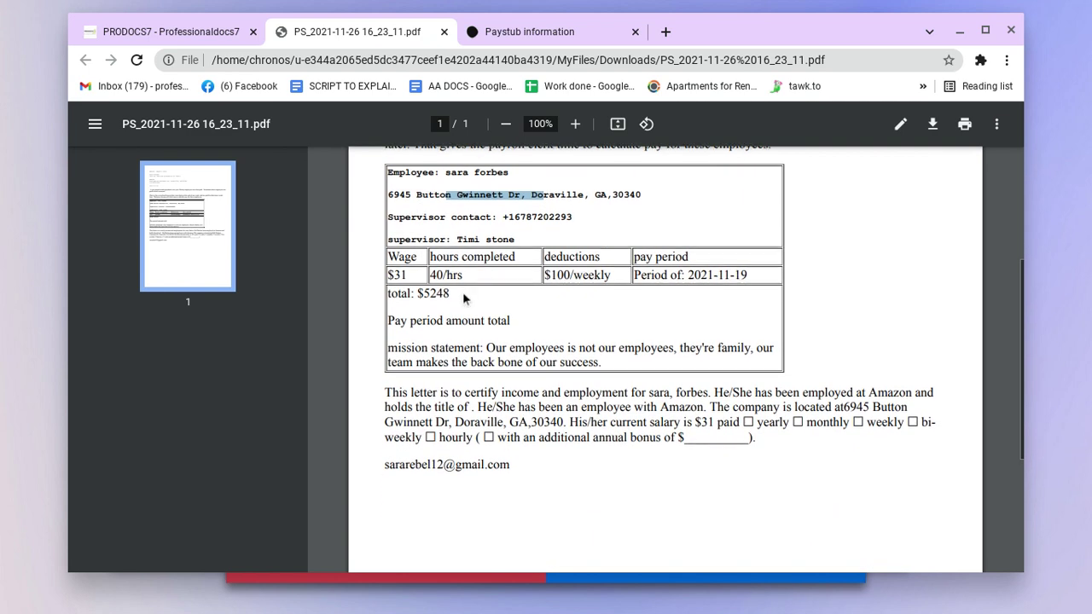
scroll(537, 374, "down", 3)
scroll(468, 246, "up", 8)
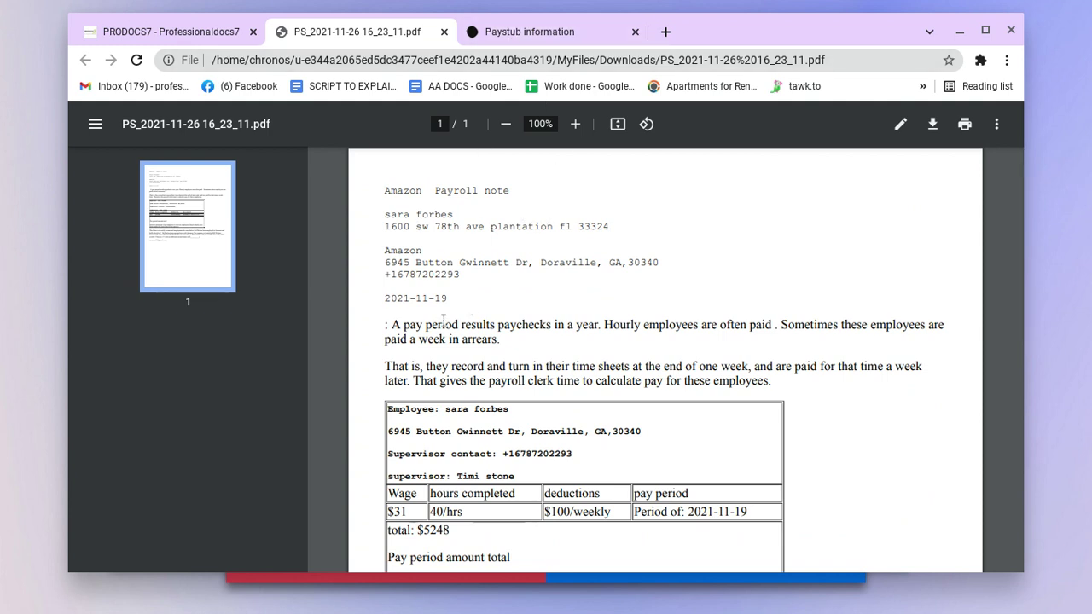
scroll(441, 350, "down", 3)
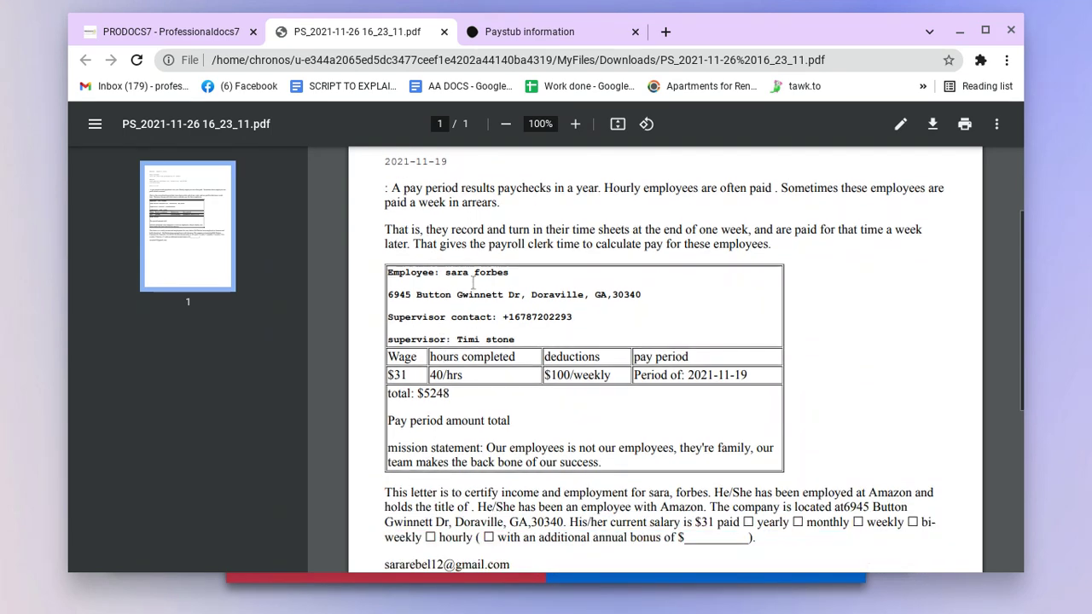
scroll(472, 283, "up", 3)
Step: Go back to the PRODOCS7 homepage and scroll down to the Paystub, W2 and 1099 pricing cards
left_click(515, 35)
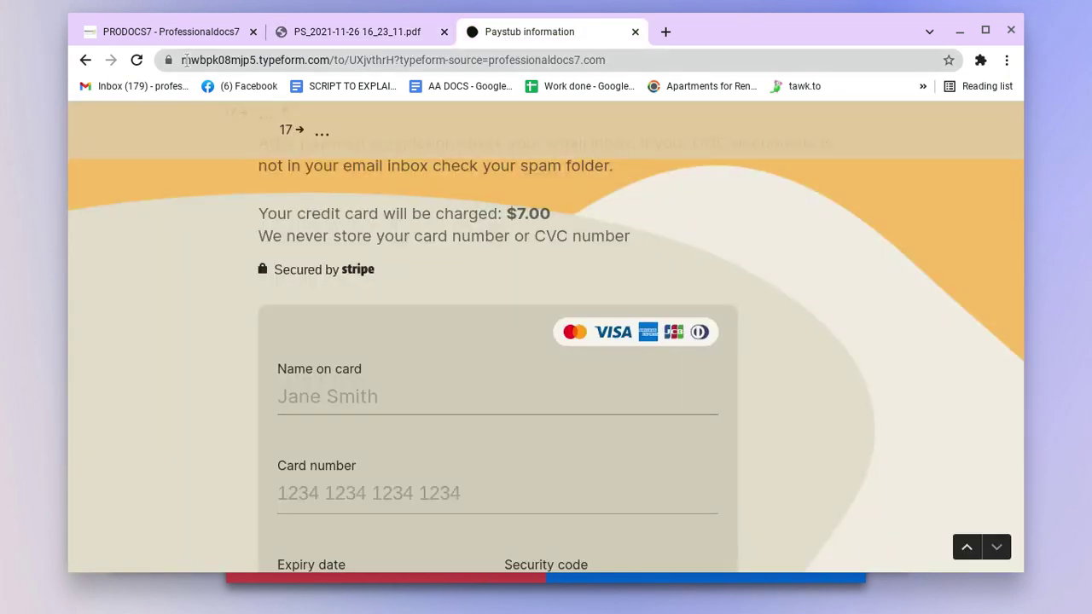
left_click(145, 31)
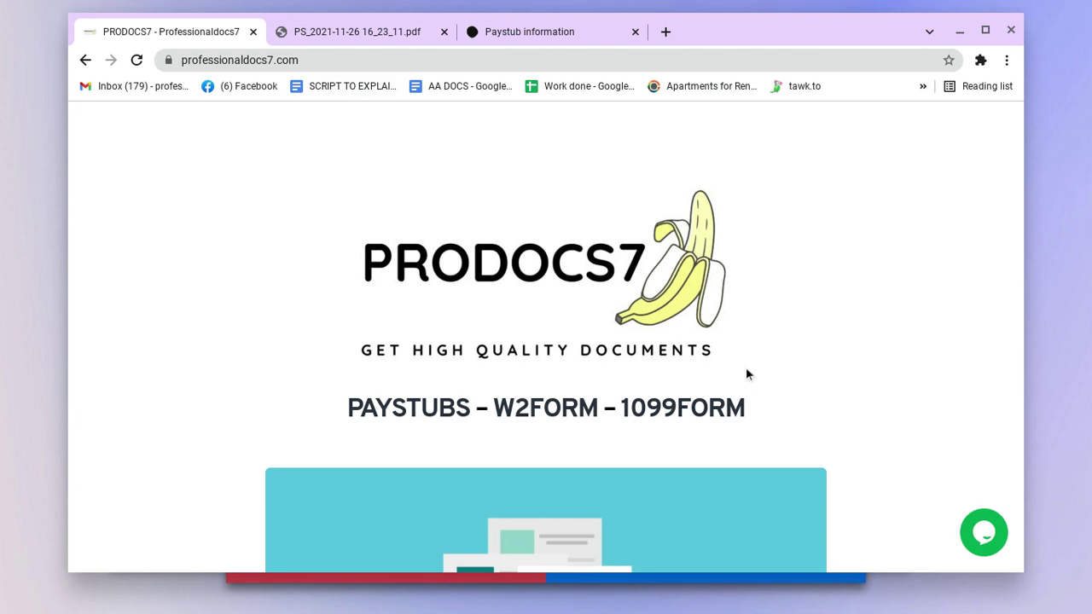
scroll(504, 299, "down", 12)
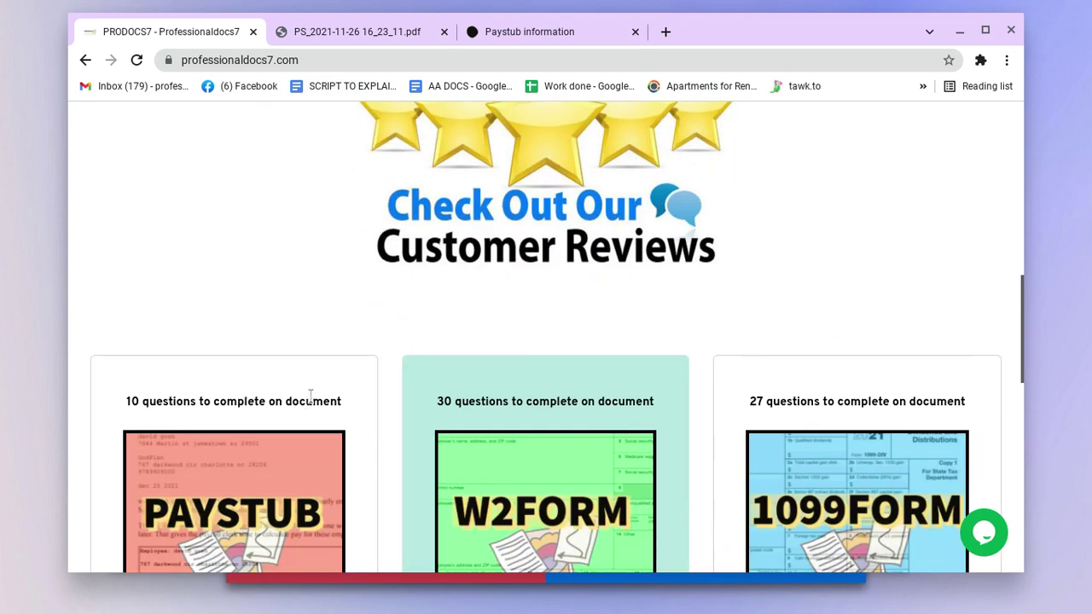